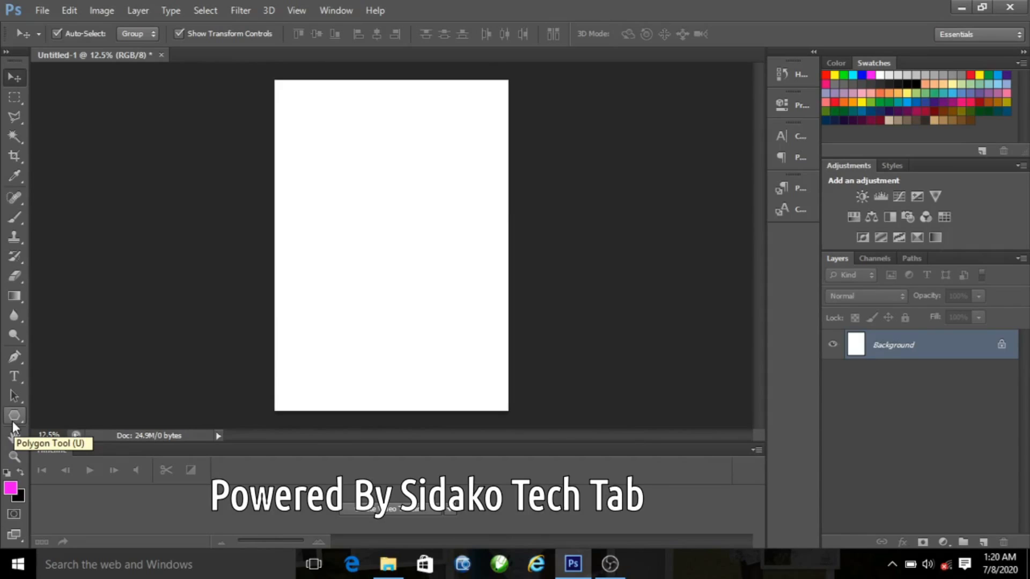
Step: Draw a rectangle about 2016 x 1008 px near the top of the page with the Rectangle Tool
{"action": "left_click", "coordinate": [12, 421]}
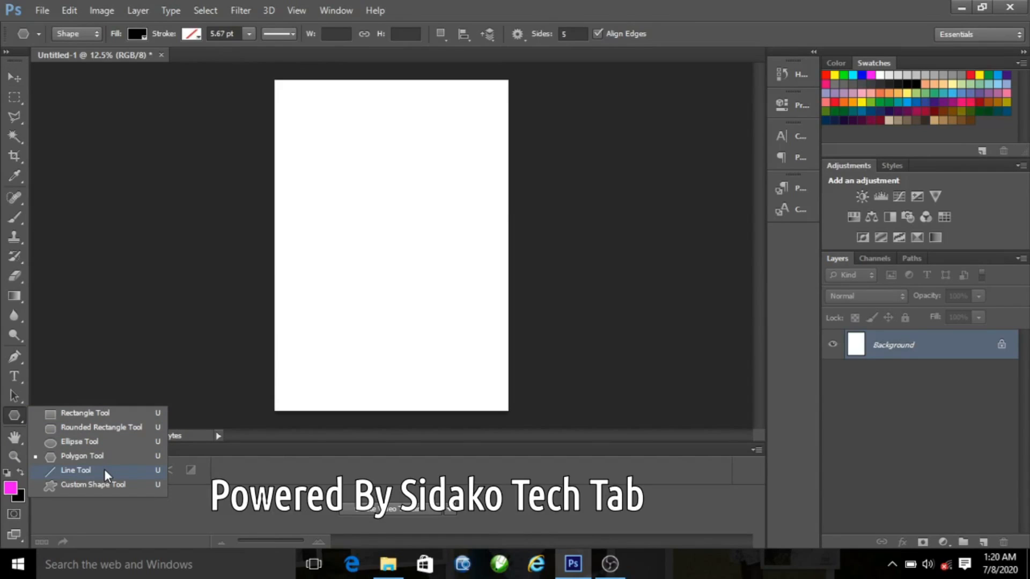
{"action": "left_click", "coordinate": [99, 414]}
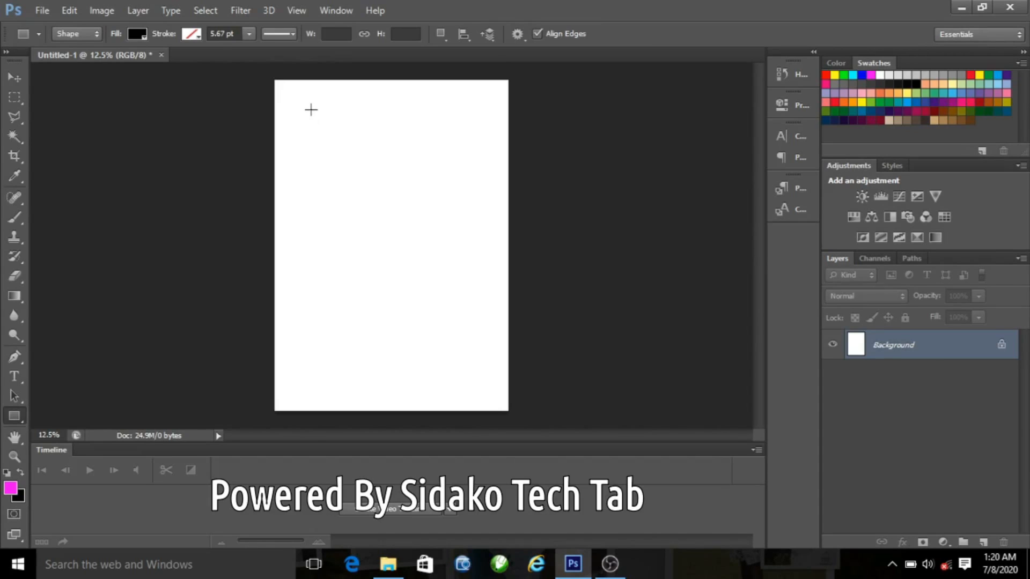
{"action": "left_click_drag", "start_coordinate": [302, 95], "coordinate": [491, 190]}
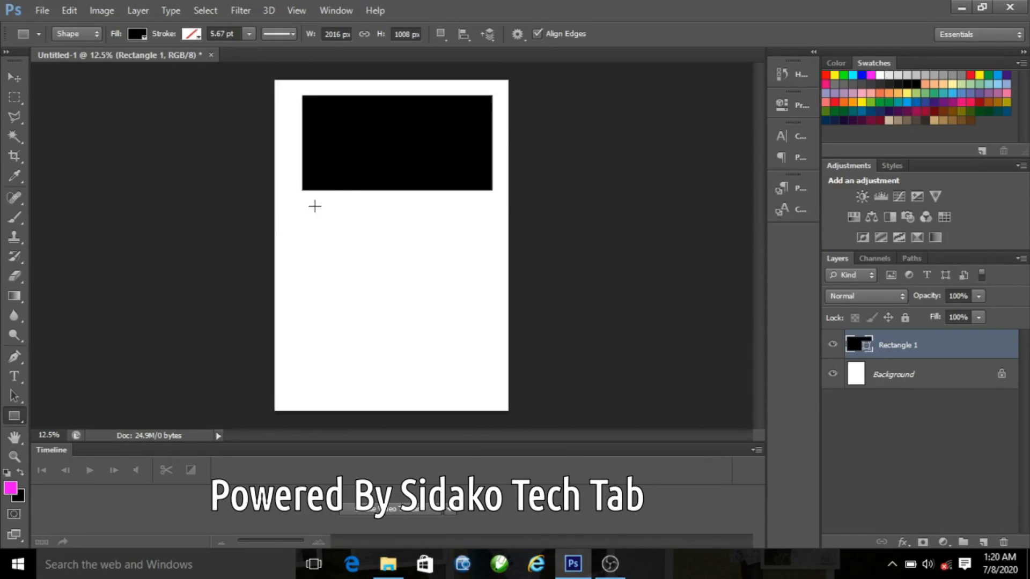
Step: Draw a second rectangle about 1400 x 872 px below the first one
{"action": "left_click", "coordinate": [15, 79]}
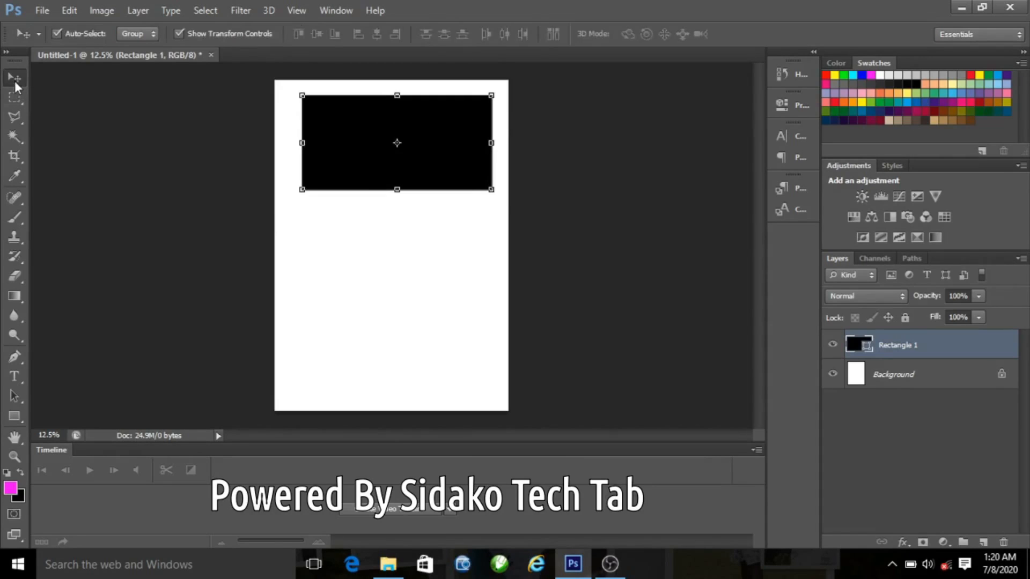
{"action": "left_click", "coordinate": [12, 418]}
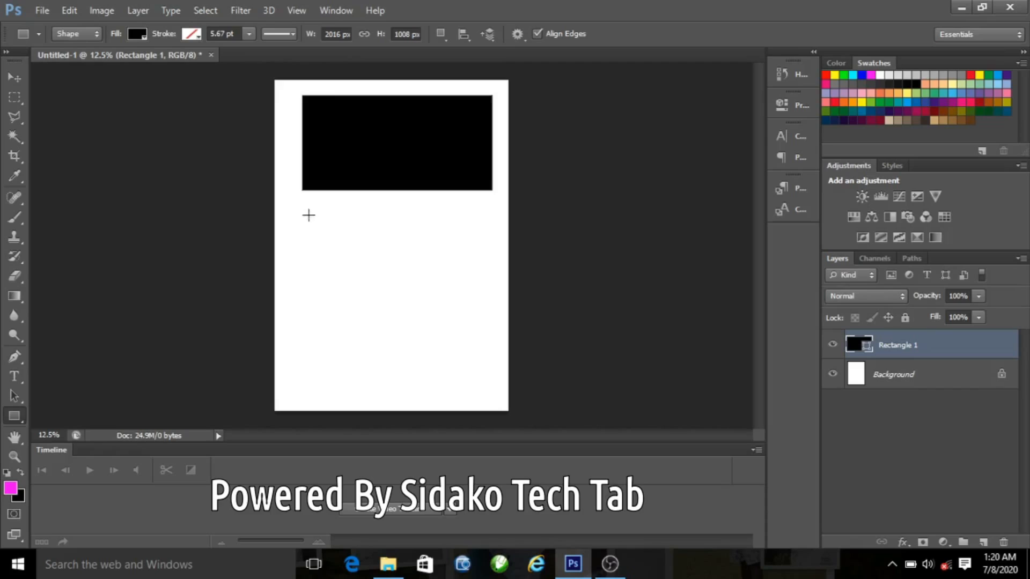
{"action": "left_click_drag", "start_coordinate": [321, 207], "coordinate": [453, 289]}
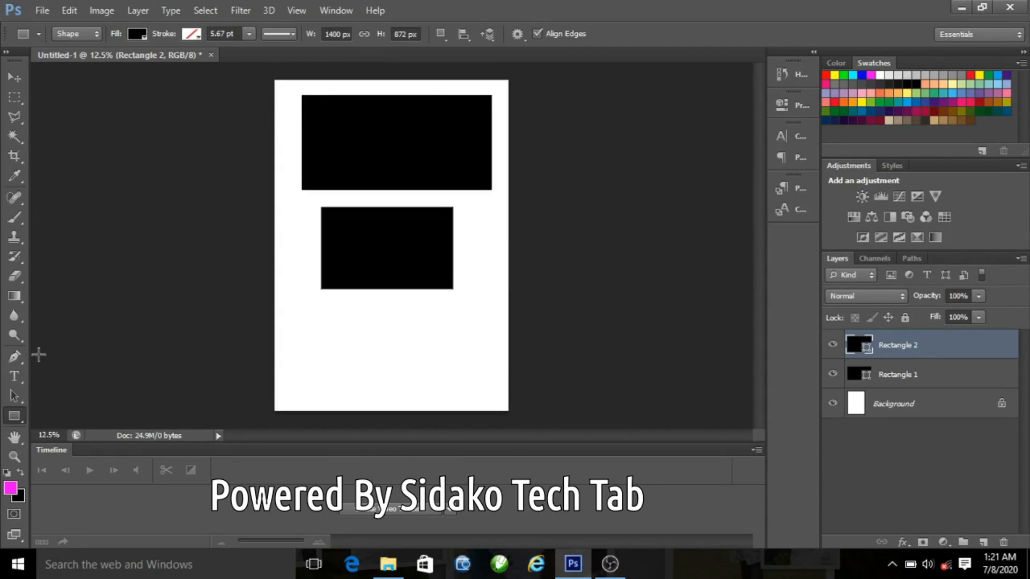
Step: Draw a circle below the second rectangle with the Ellipse Tool
{"action": "right_click", "coordinate": [16, 416]}
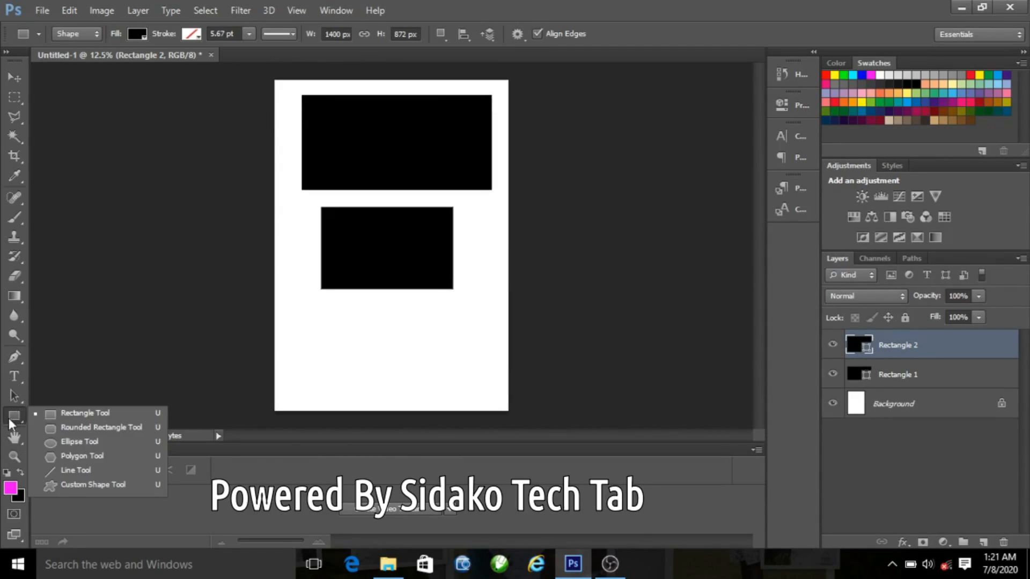
{"action": "left_click", "coordinate": [16, 95]}
{"action": "left_click", "coordinate": [15, 82]}
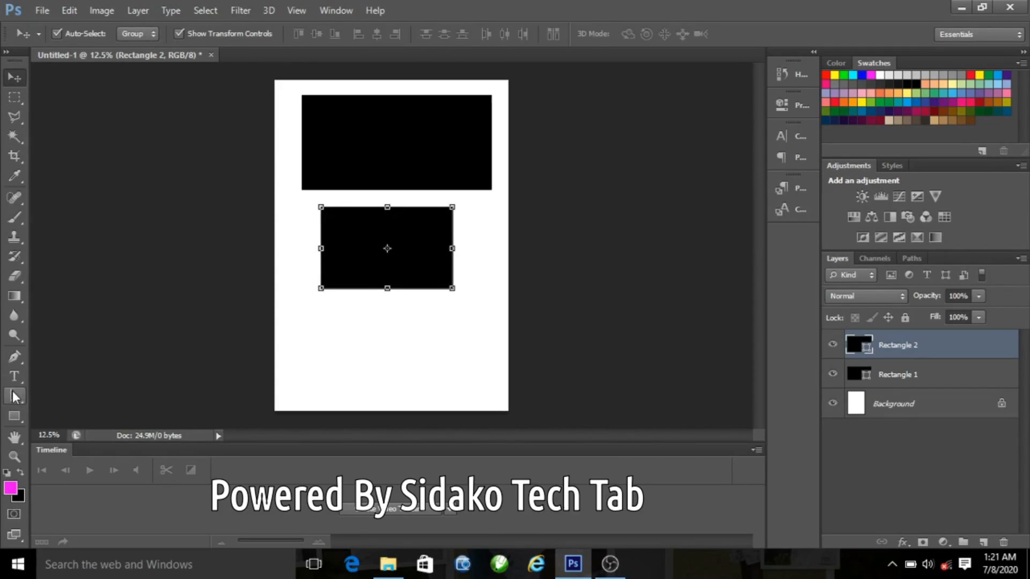
{"action": "left_click", "coordinate": [12, 420]}
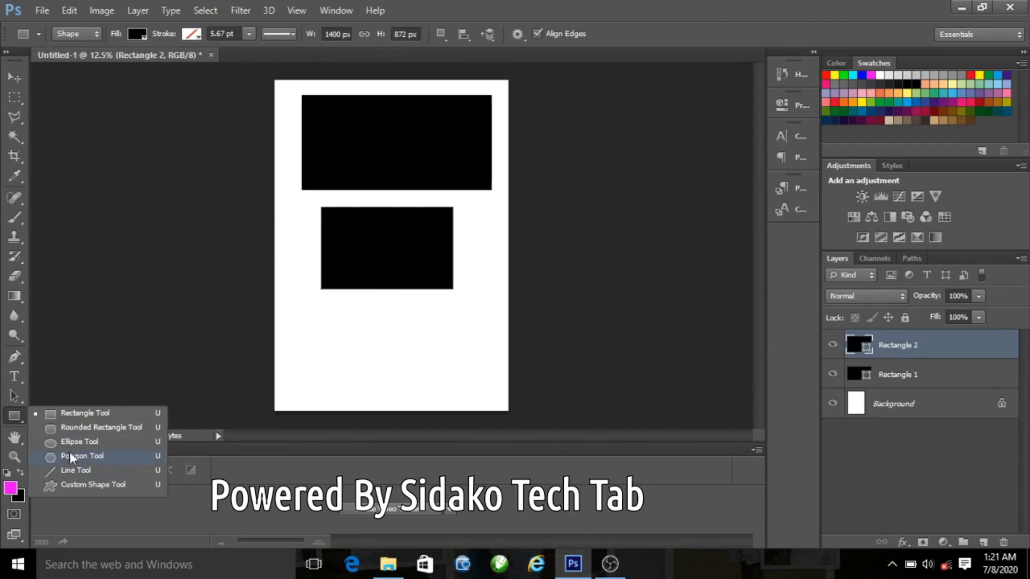
{"action": "left_click", "coordinate": [74, 443]}
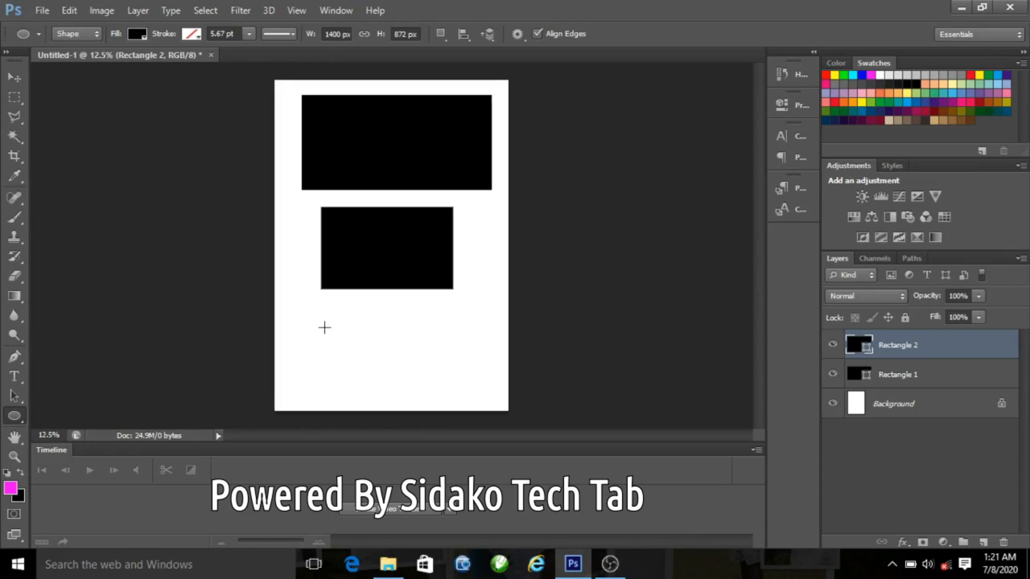
{"action": "left_click_drag", "start_coordinate": [325, 306], "coordinate": [460, 414]}
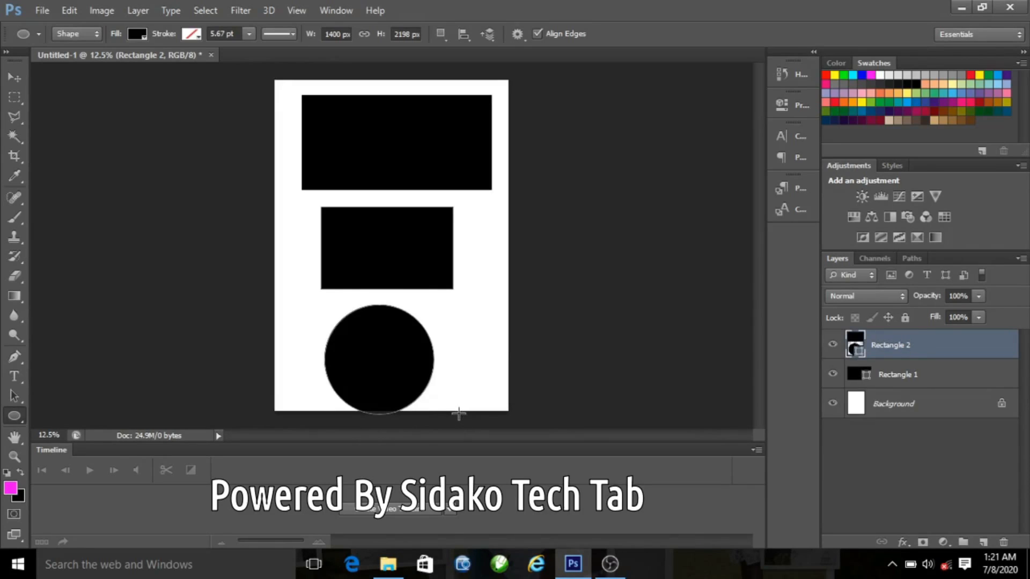
Step: Undo the circle that was added to the second rectangle's layer
{"action": "left_click", "coordinate": [15, 78]}
{"action": "left_click", "coordinate": [414, 152]}
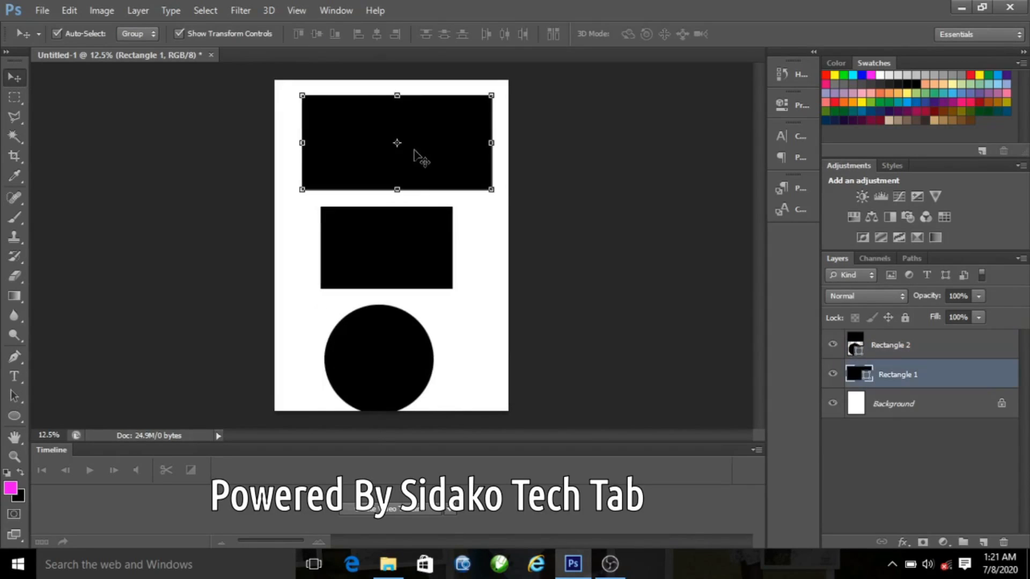
{"action": "left_click", "coordinate": [397, 331]}
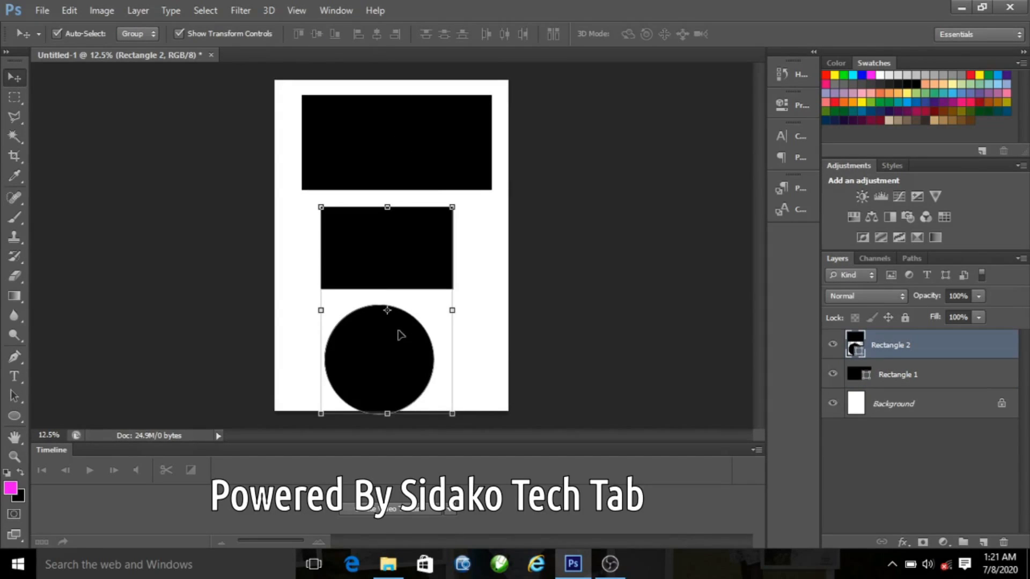
{"action": "left_click", "coordinate": [68, 11]}
{"action": "left_click", "coordinate": [131, 43]}
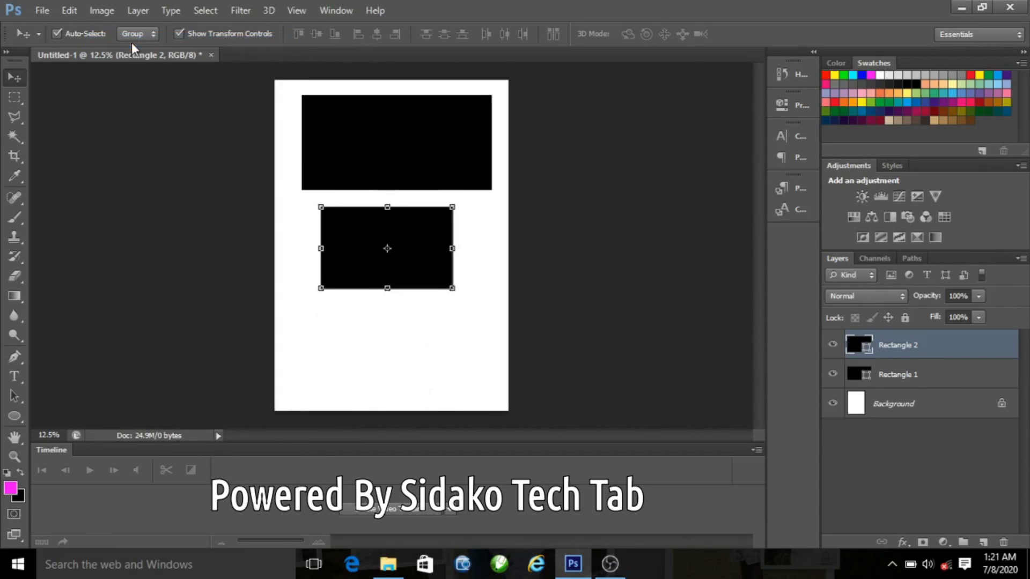
Step: Deselect the layers and draw a circle about 1032 px wide below the second rectangle on its own layer
{"action": "left_click", "coordinate": [184, 339]}
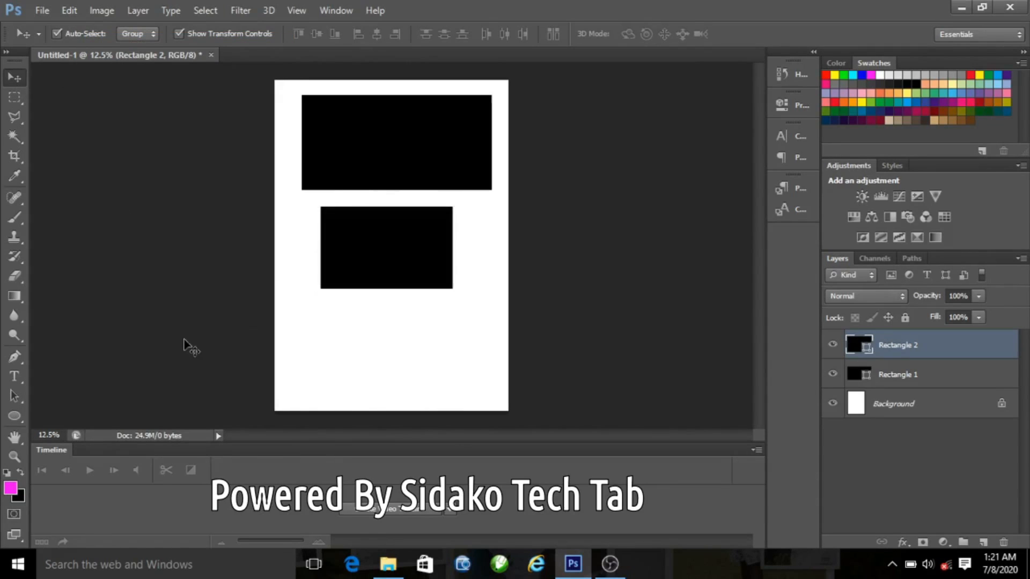
{"action": "left_click", "coordinate": [19, 413]}
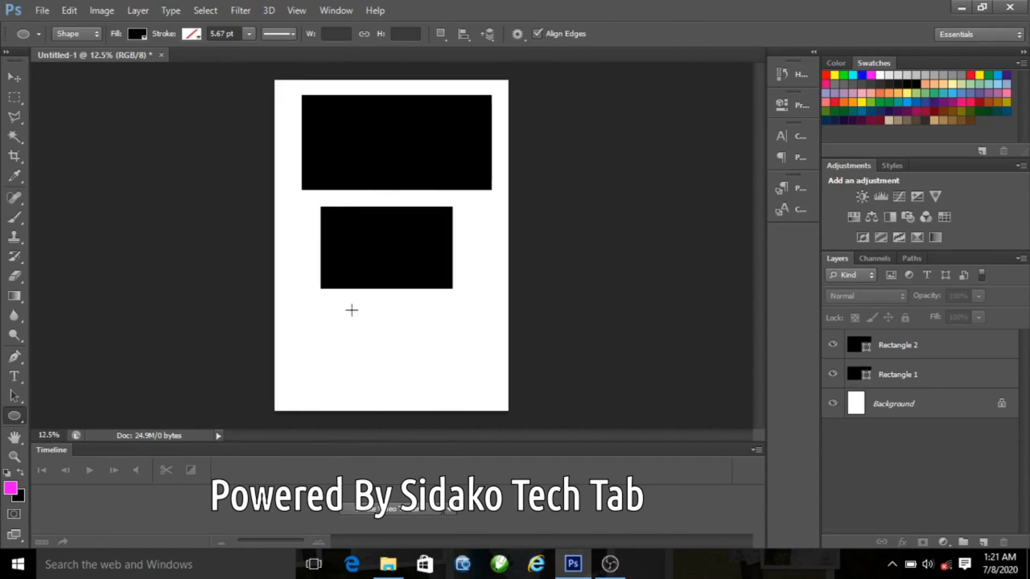
{"action": "left_click_drag", "start_coordinate": [352, 310], "coordinate": [449, 429]}
{"action": "left_click", "coordinate": [15, 78]}
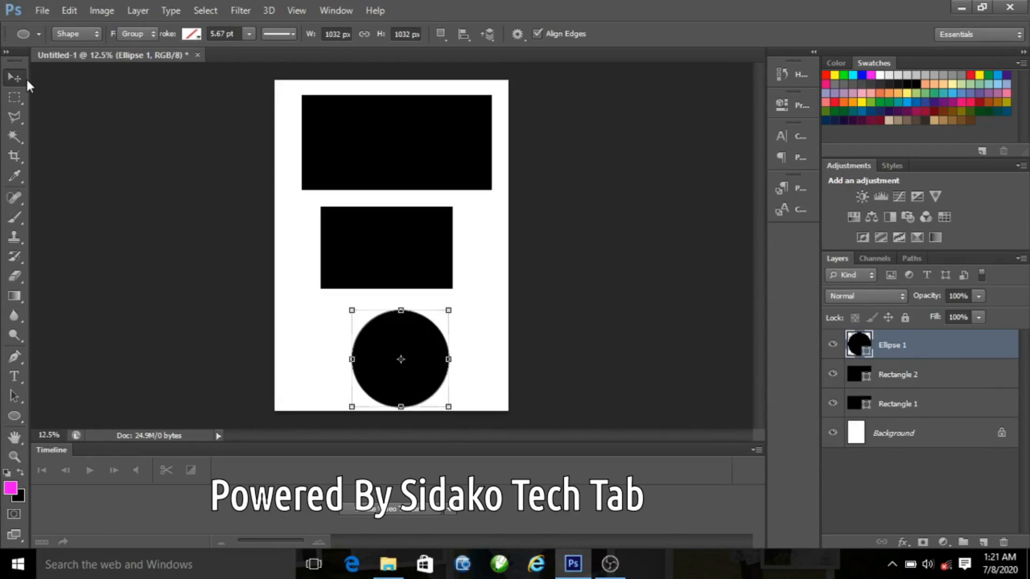
Step: Nudge the two rectangles and the circle into better positions on the page
{"action": "mouse_move", "coordinate": [386, 172]}
{"action": "left_mouse_down"}
{"action": "mouse_move", "coordinate": [390, 156]}
{"action": "mouse_move", "coordinate": [383, 163]}
{"action": "left_mouse_up"}
{"action": "left_click_drag", "start_coordinate": [390, 236], "coordinate": [406, 232]}
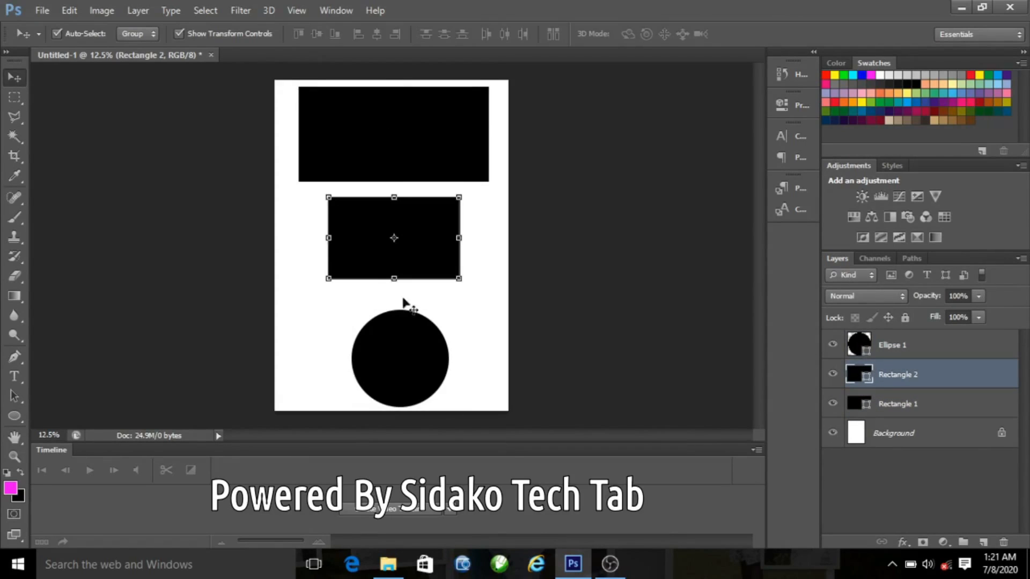
{"action": "left_click_drag", "start_coordinate": [410, 331], "coordinate": [404, 327]}
{"action": "left_click", "coordinate": [309, 259]}
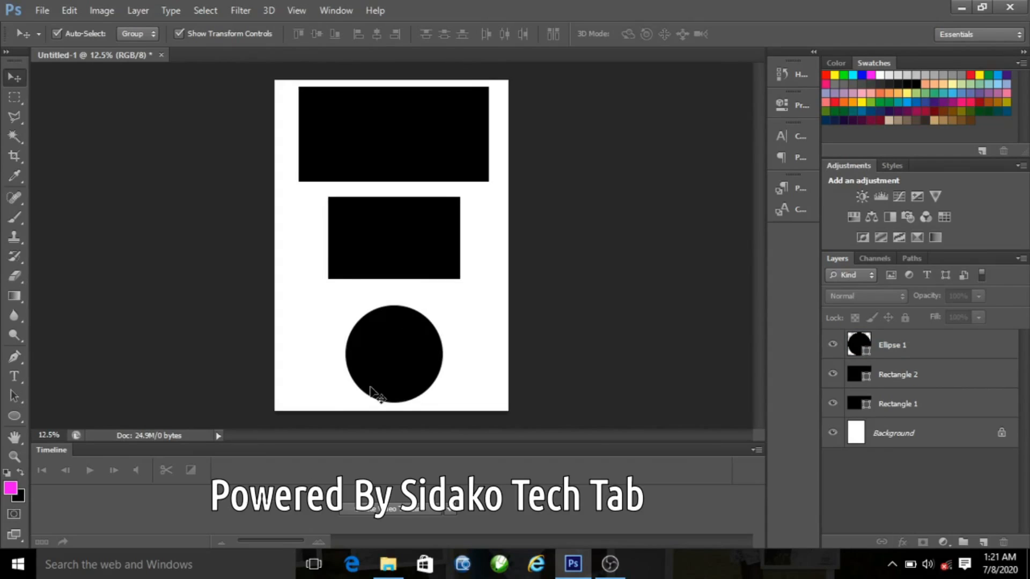
{"action": "left_click_drag", "start_coordinate": [419, 122], "coordinate": [415, 121]}
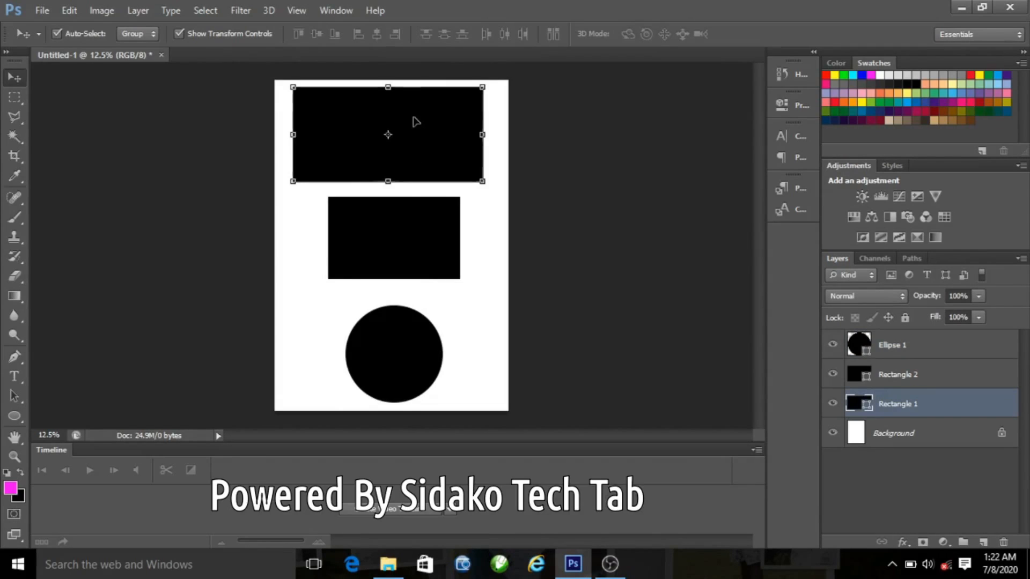
Step: Scale the circle into an ellipse about 128% wide and 111% tall and apply the transformation
{"action": "left_click", "coordinate": [405, 343]}
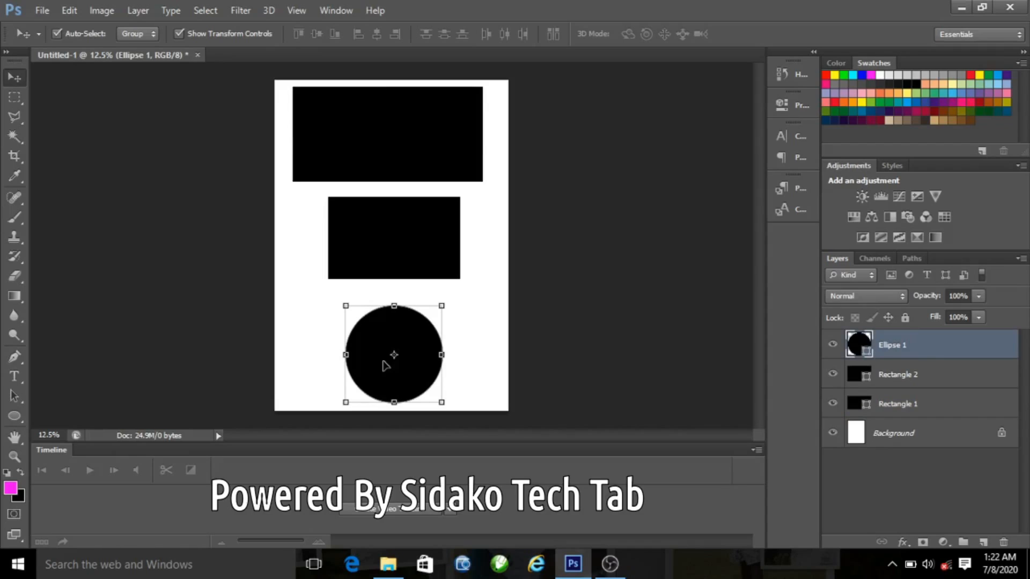
{"action": "left_click_drag", "start_coordinate": [347, 308], "coordinate": [329, 298]}
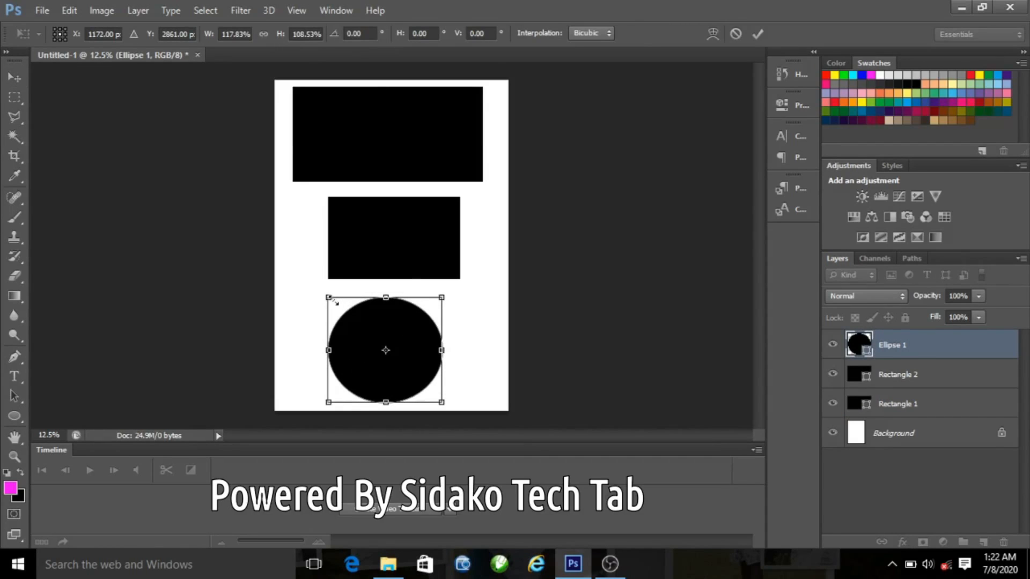
{"action": "key", "text": "ctrl+plus"}
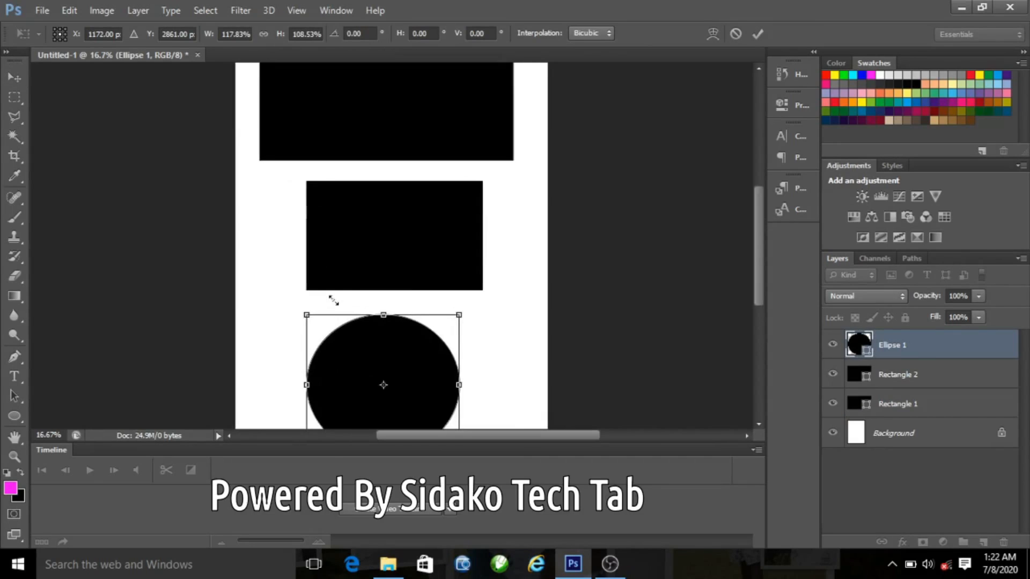
{"action": "left_click_drag", "start_coordinate": [761, 236], "coordinate": [761, 285]}
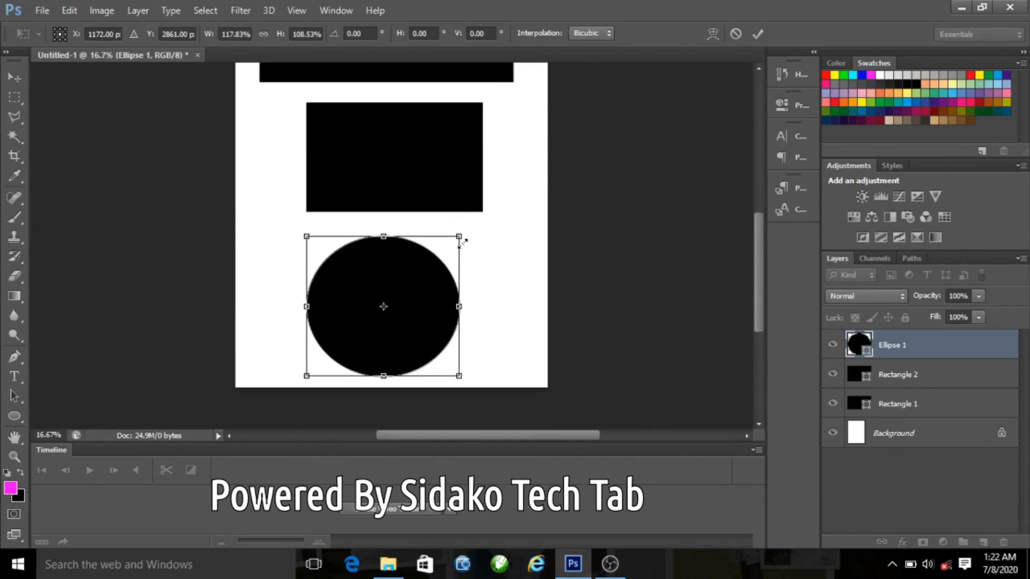
{"action": "left_click_drag", "start_coordinate": [460, 234], "coordinate": [473, 233]}
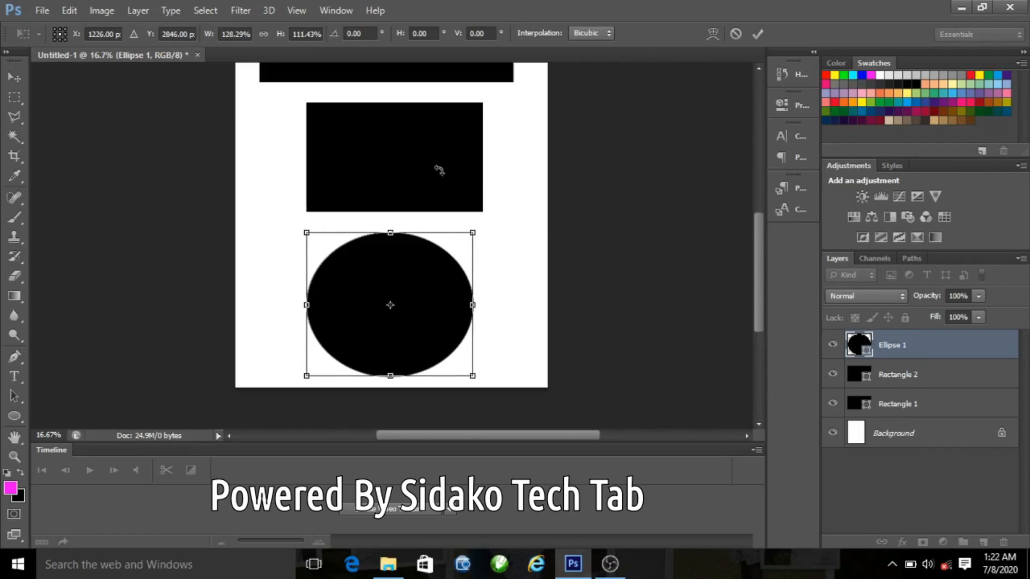
{"action": "left_click", "coordinate": [15, 77]}
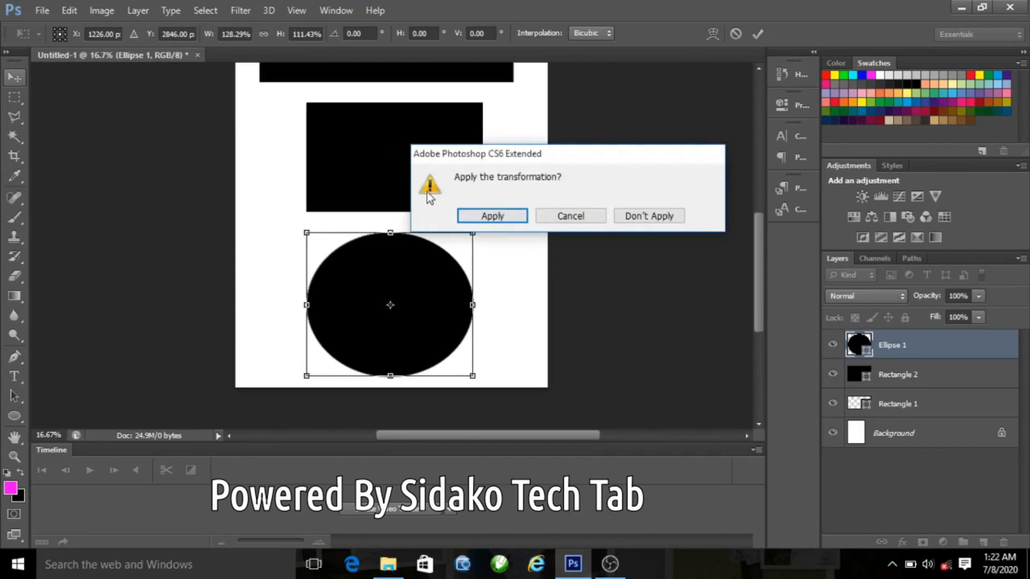
{"action": "left_click", "coordinate": [490, 217]}
Step: Scale the middle rectangle to about 104% width and 103% height and commit the transform
{"action": "left_click", "coordinate": [409, 152]}
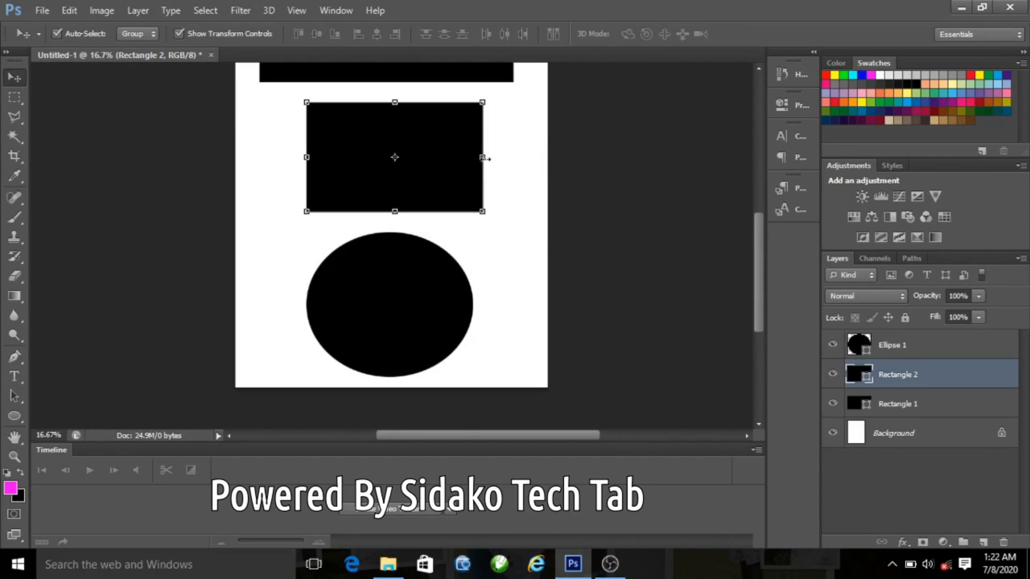
{"action": "left_click_drag", "start_coordinate": [485, 211], "coordinate": [489, 215]}
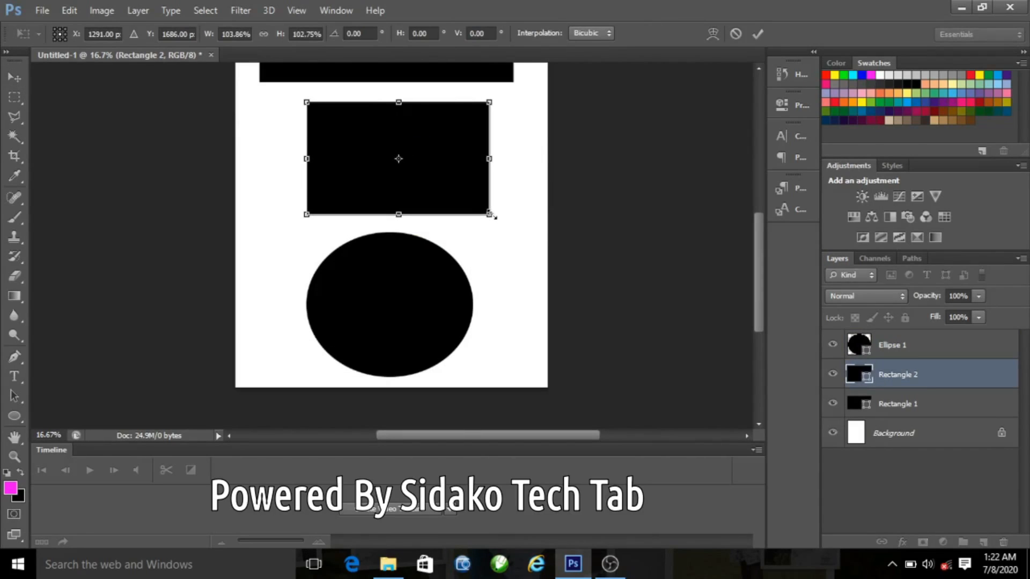
{"action": "left_click_drag", "start_coordinate": [755, 298], "coordinate": [751, 241]}
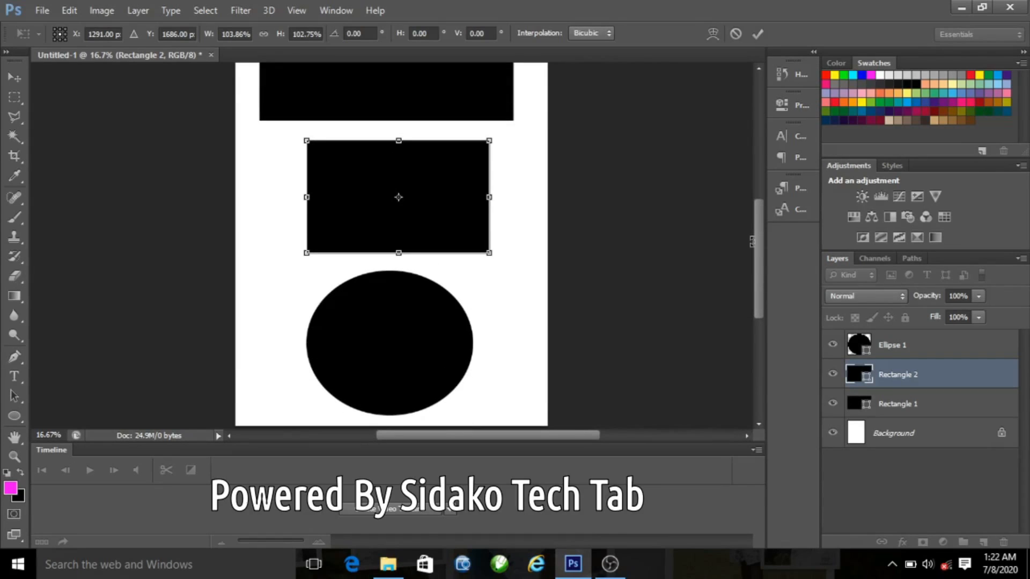
{"action": "key", "text": "ctrl+minus"}
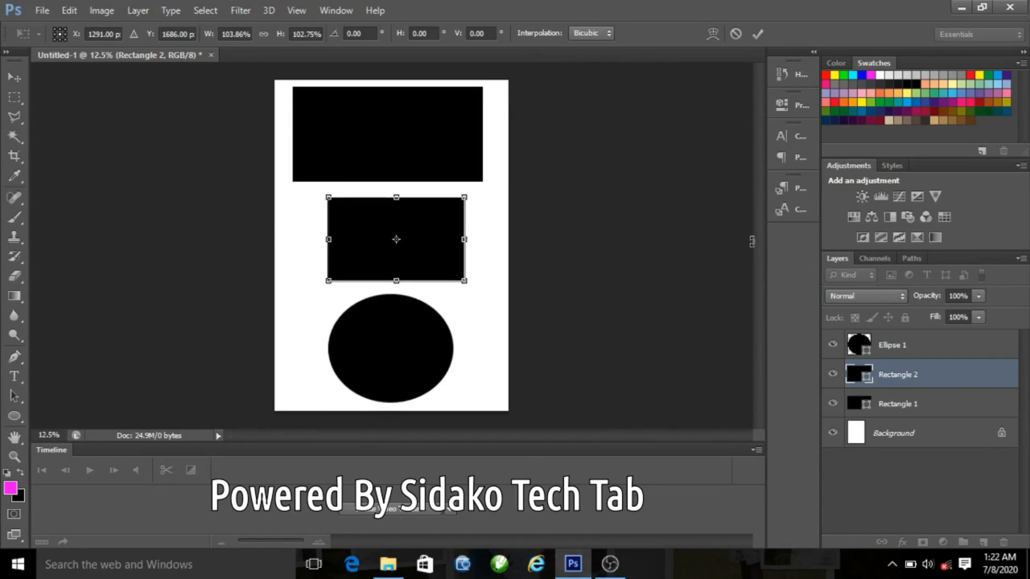
{"action": "left_click", "coordinate": [757, 34]}
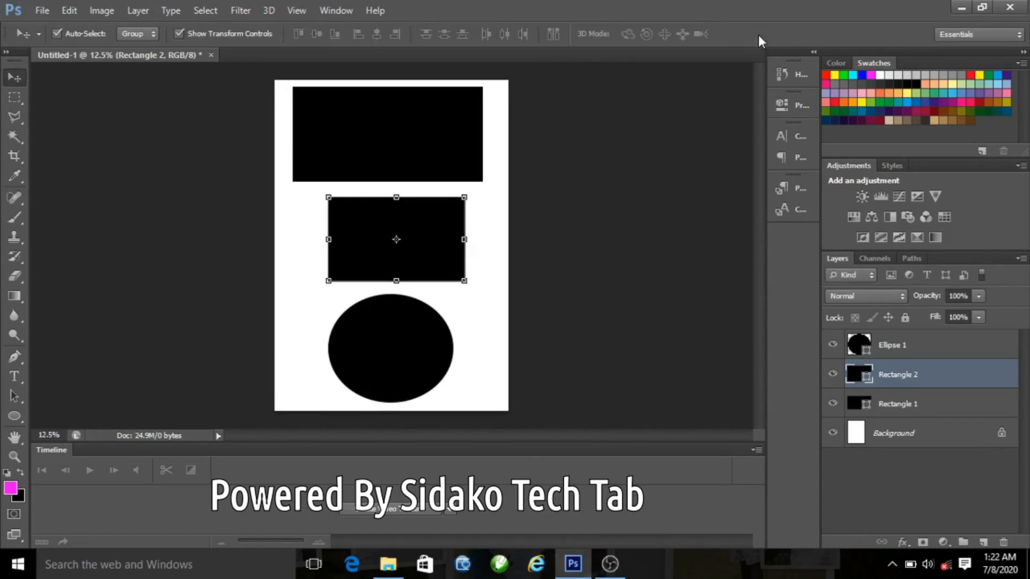
Step: Select each shape layer in turn to check which shape it holds
{"action": "left_click", "coordinate": [895, 355]}
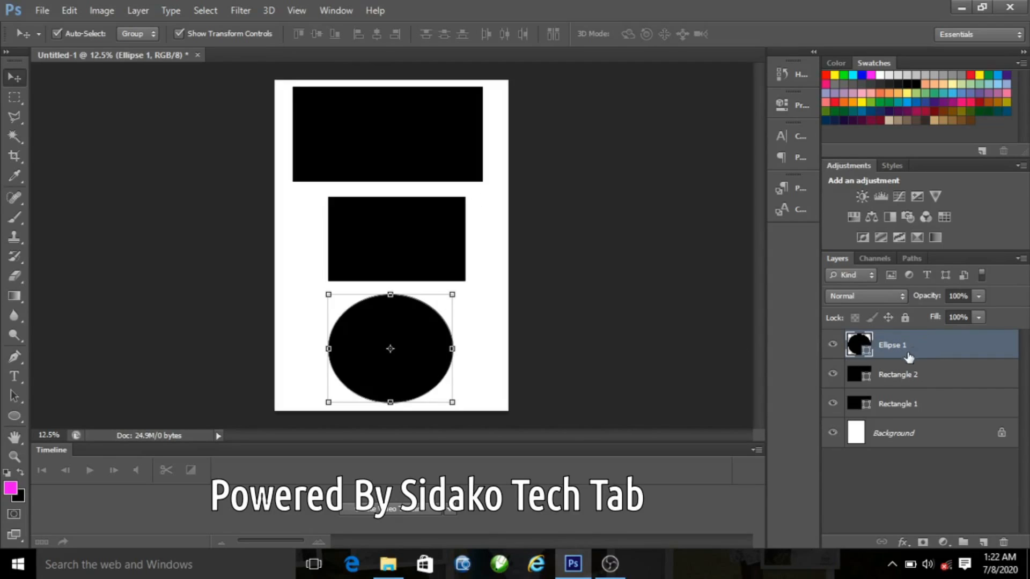
{"action": "left_click", "coordinate": [898, 378]}
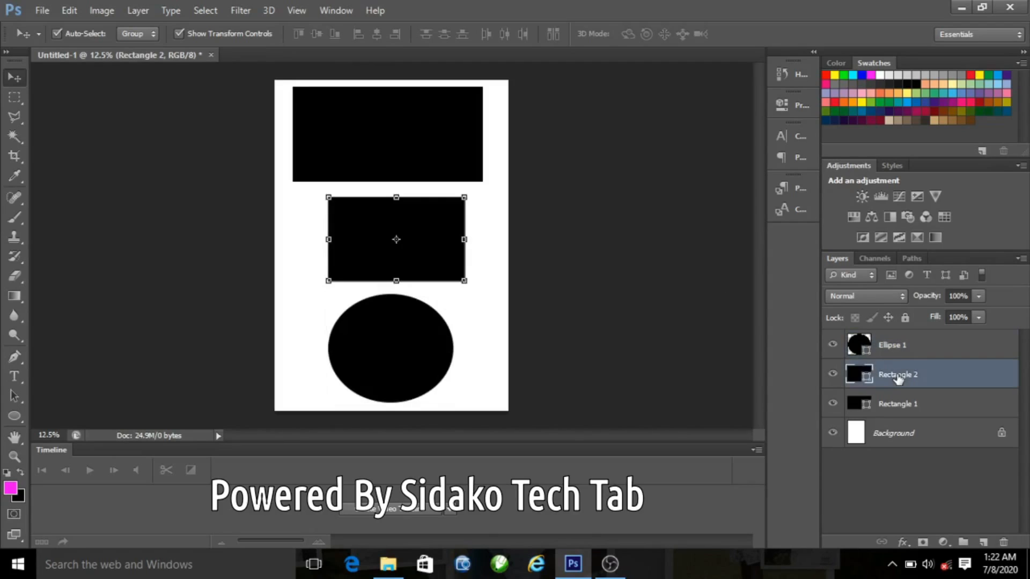
{"action": "left_click", "coordinate": [896, 409]}
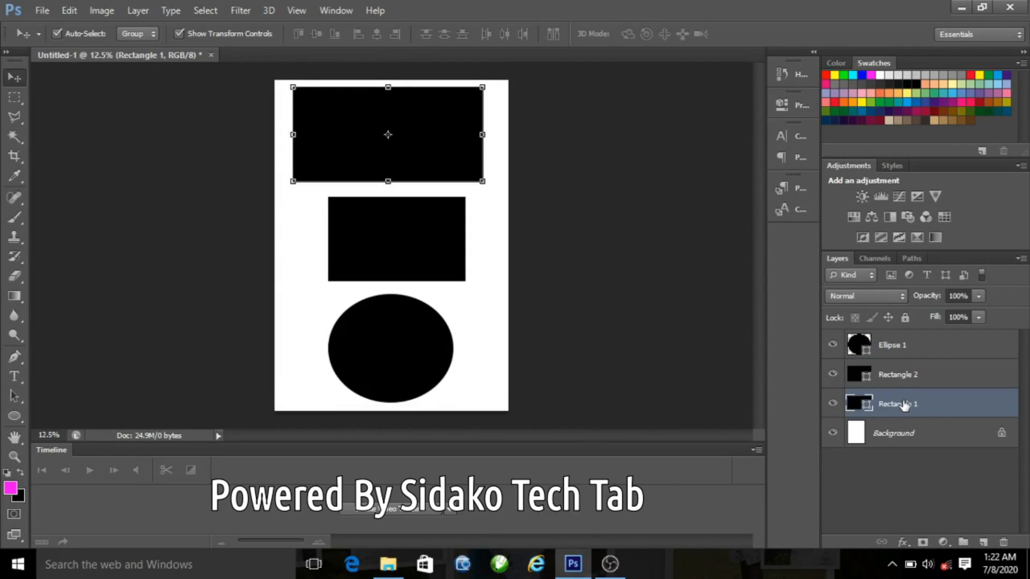
{"action": "left_click", "coordinate": [890, 348]}
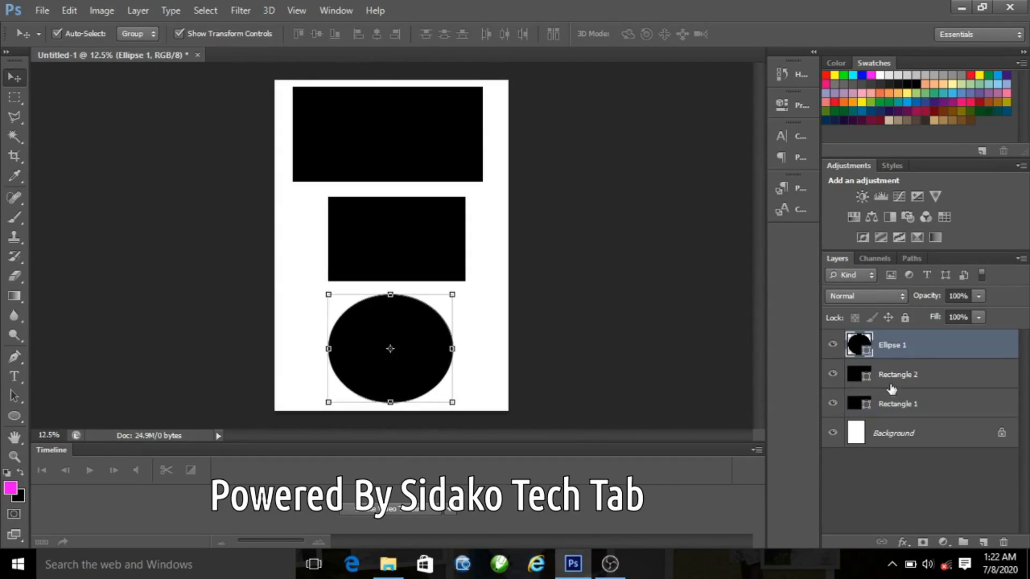
Step: Apply a Color Overlay layer style to the top rectangle with a red colour of f41111
{"action": "left_click", "coordinate": [896, 411]}
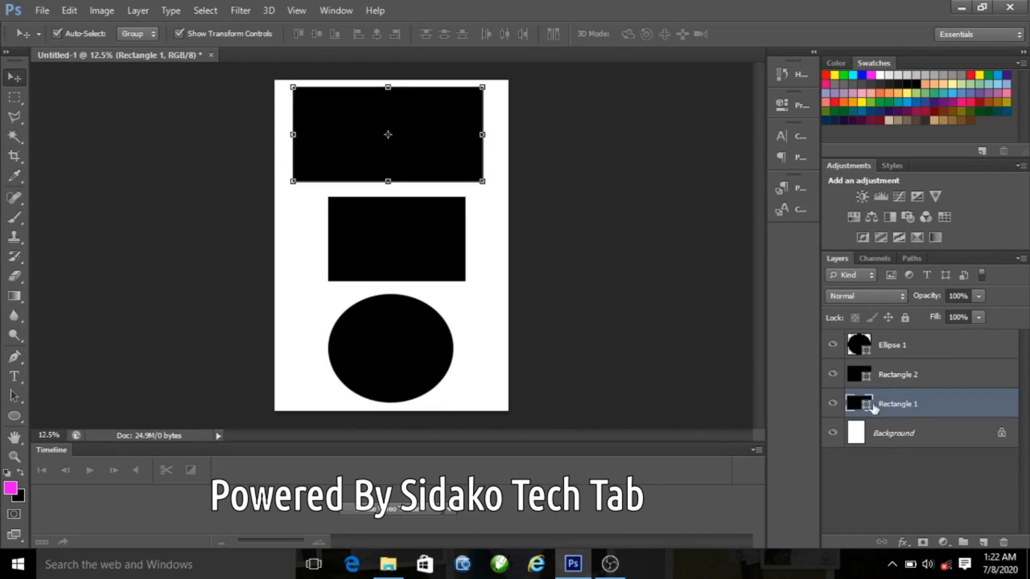
{"action": "left_click", "coordinate": [912, 551]}
{"action": "left_click", "coordinate": [945, 470]}
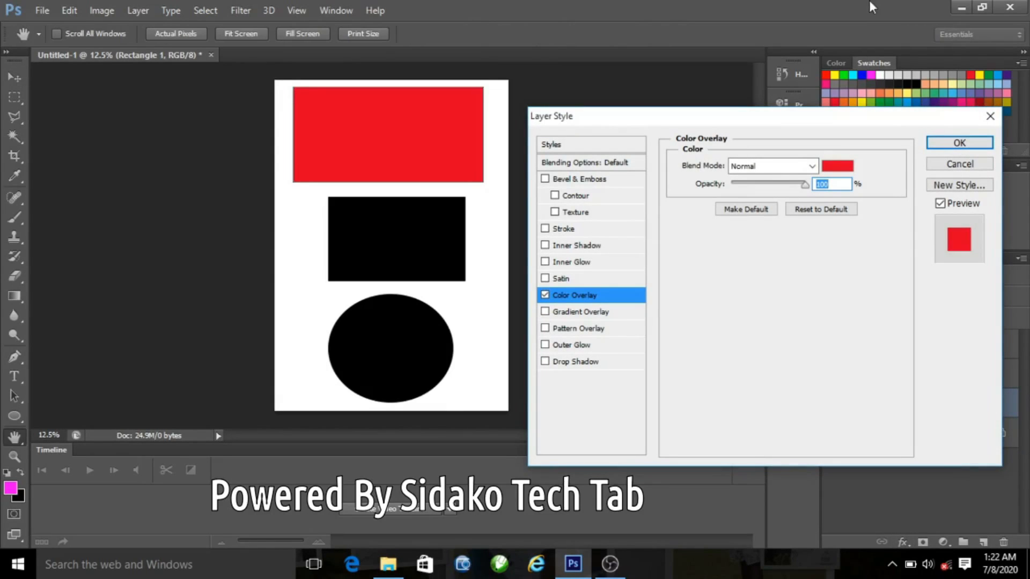
{"action": "left_click", "coordinate": [836, 166]}
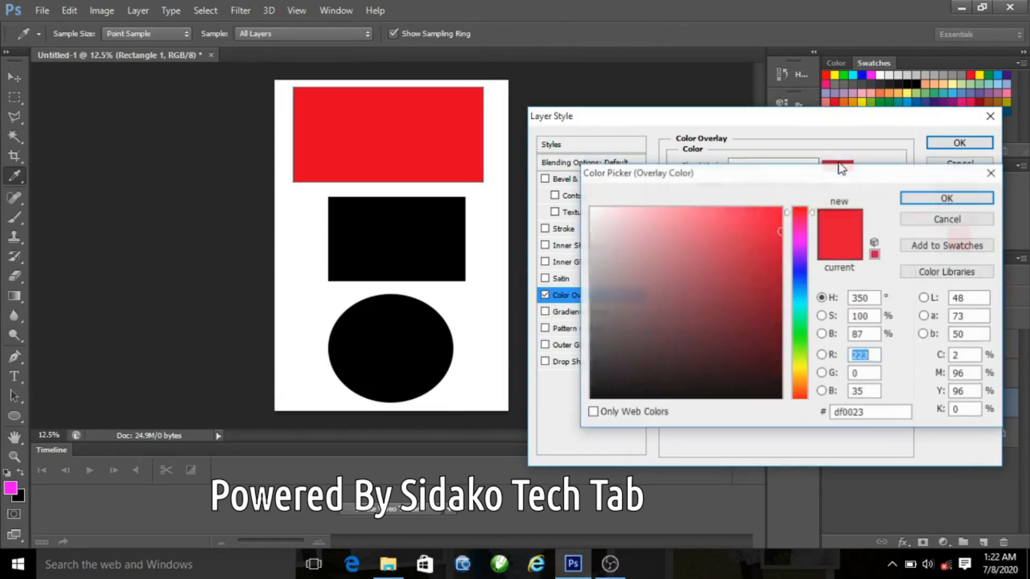
{"action": "left_click_drag", "start_coordinate": [795, 215], "coordinate": [800, 394]}
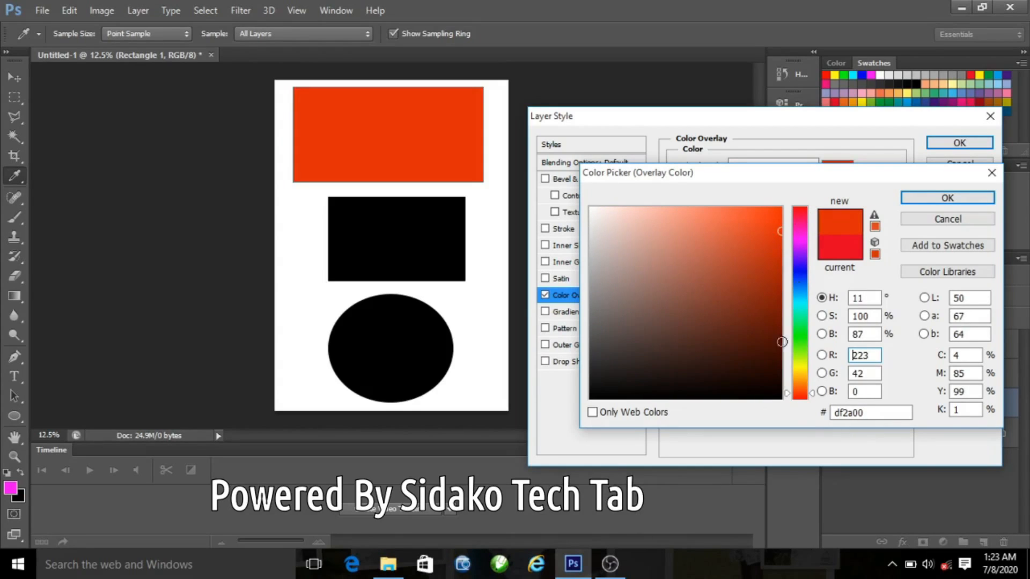
{"action": "left_click", "coordinate": [794, 403]}
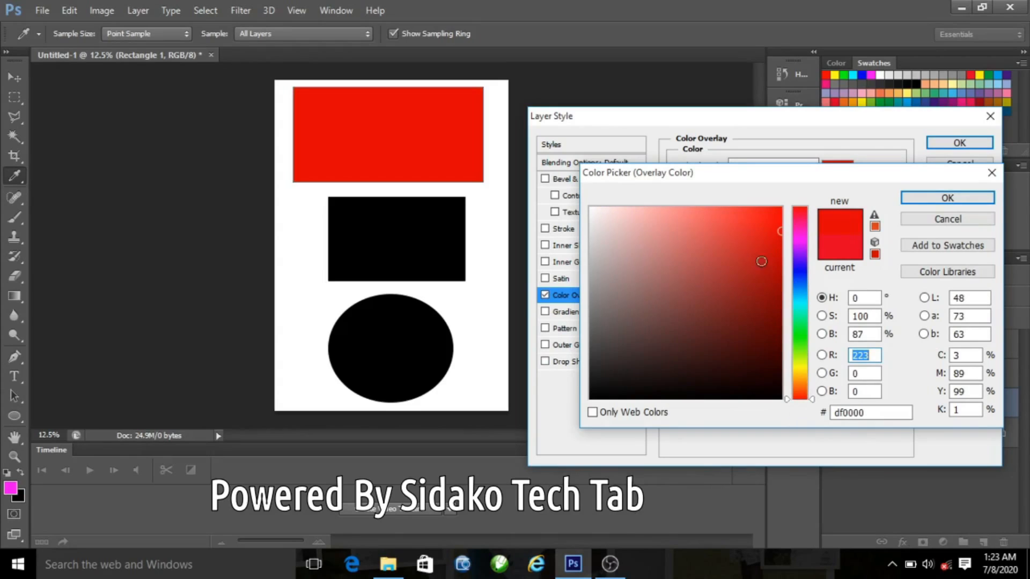
{"action": "left_click", "coordinate": [768, 226]}
{"action": "left_click_drag", "start_coordinate": [767, 226], "coordinate": [767, 215]}
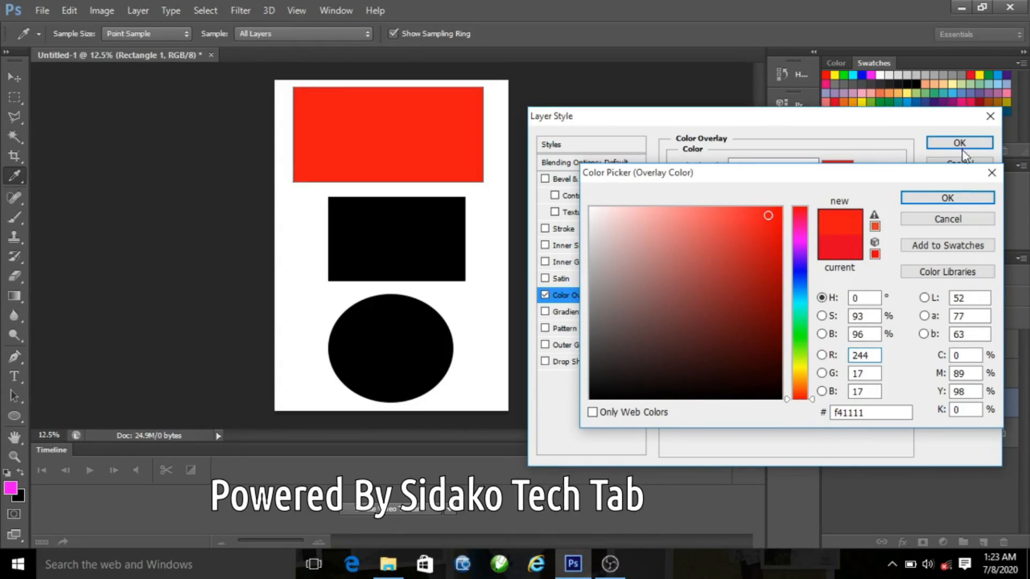
{"action": "left_click", "coordinate": [947, 197]}
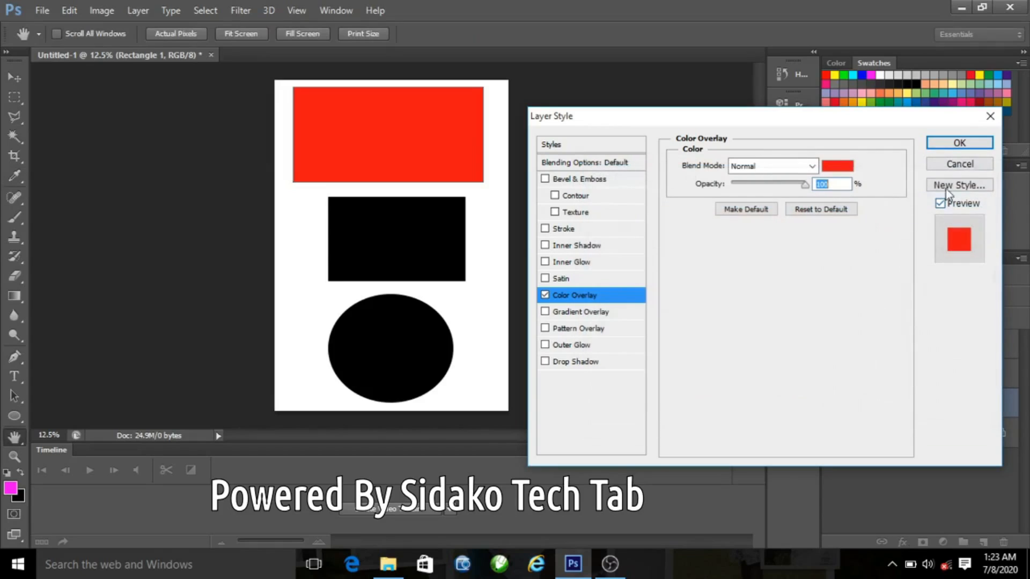
{"action": "left_click", "coordinate": [959, 142]}
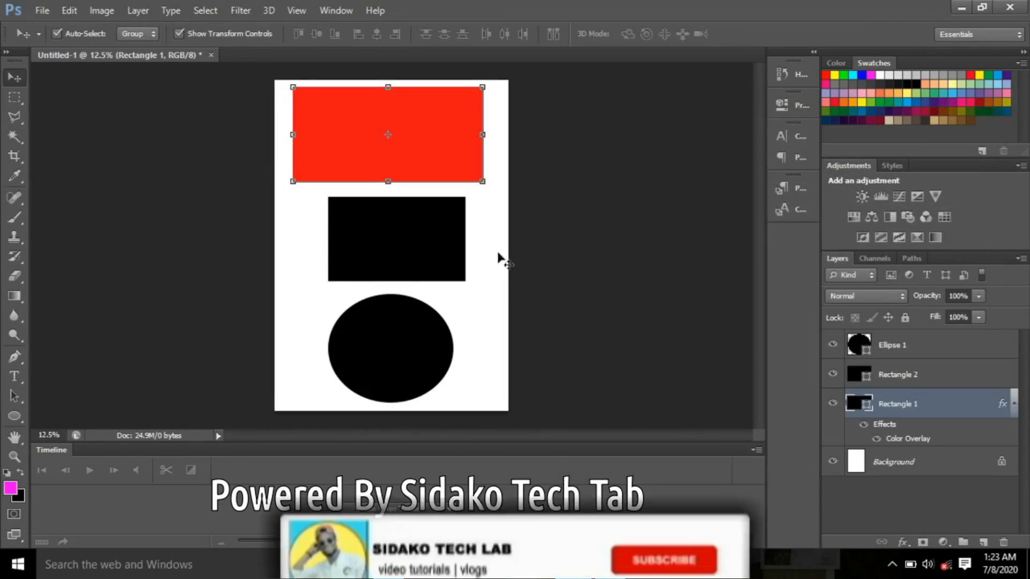
Step: Apply a Color Overlay layer style to the middle rectangle with a yellow colour of f3f610
{"action": "left_click", "coordinate": [898, 373]}
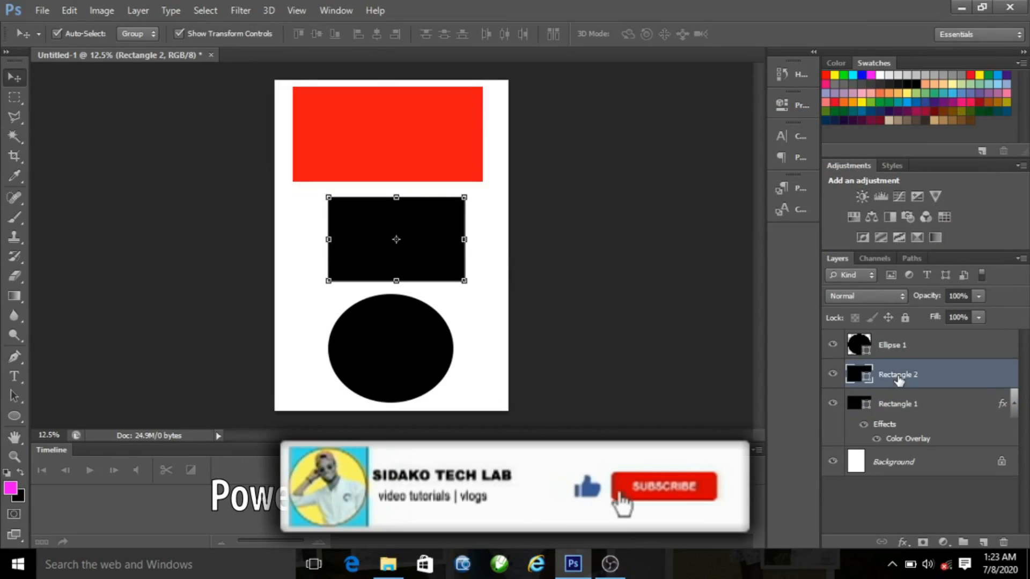
{"action": "left_click", "coordinate": [902, 540]}
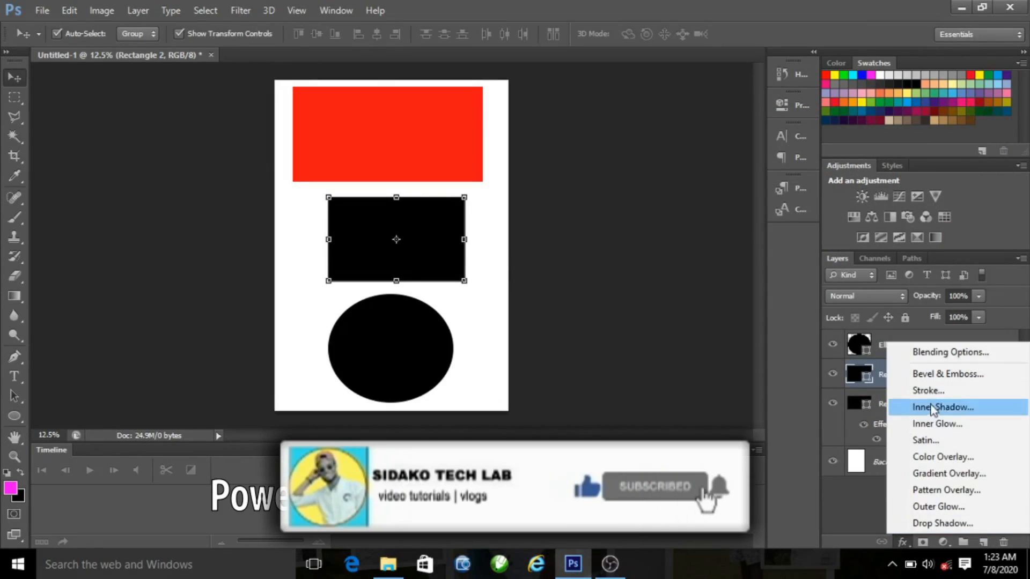
{"action": "left_click", "coordinate": [935, 457]}
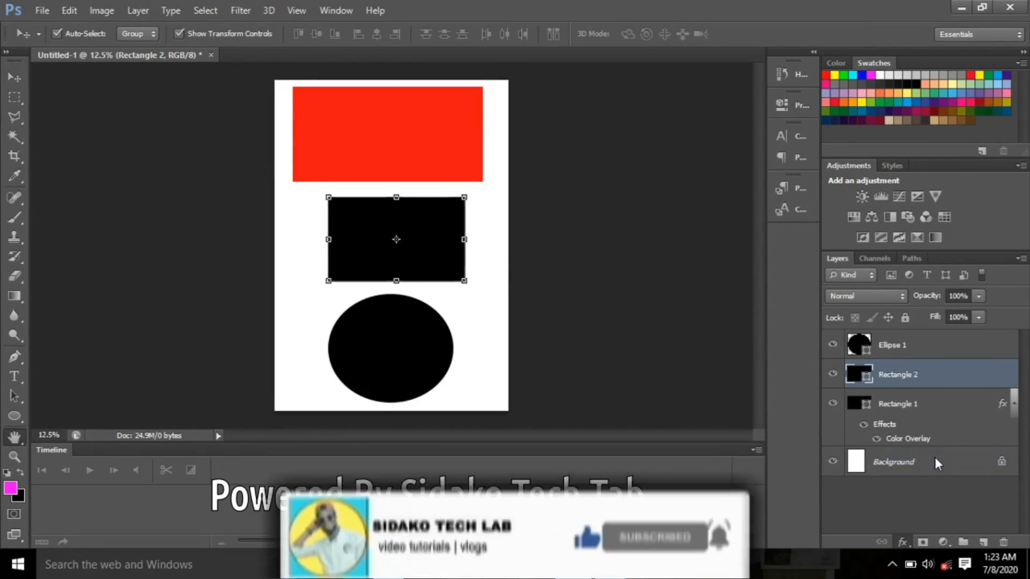
{"action": "left_click", "coordinate": [837, 166]}
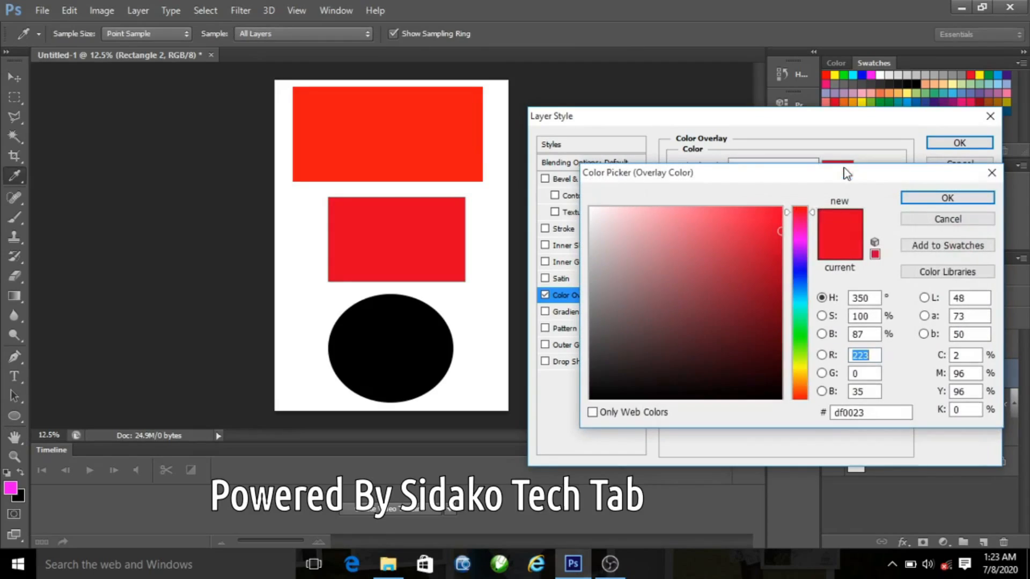
{"action": "left_click", "coordinate": [802, 368]}
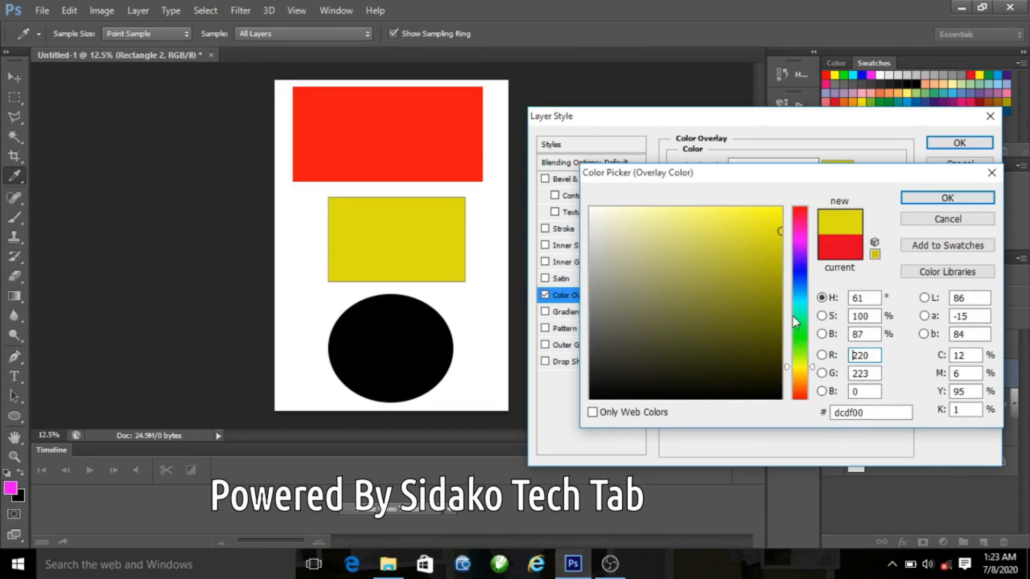
{"action": "left_click_drag", "start_coordinate": [772, 229], "coordinate": [769, 214]}
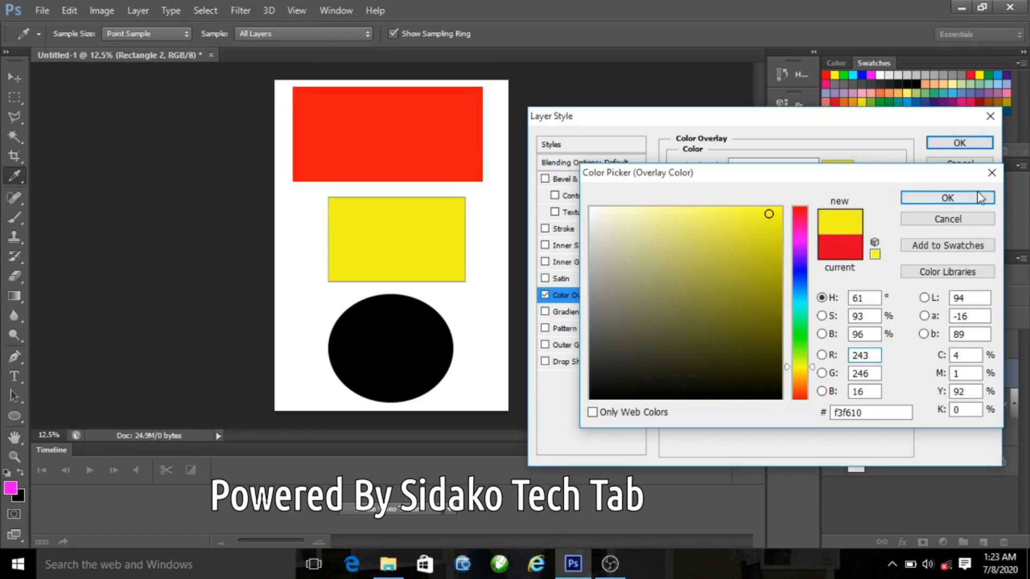
{"action": "left_click", "coordinate": [947, 197]}
{"action": "left_click", "coordinate": [948, 144]}
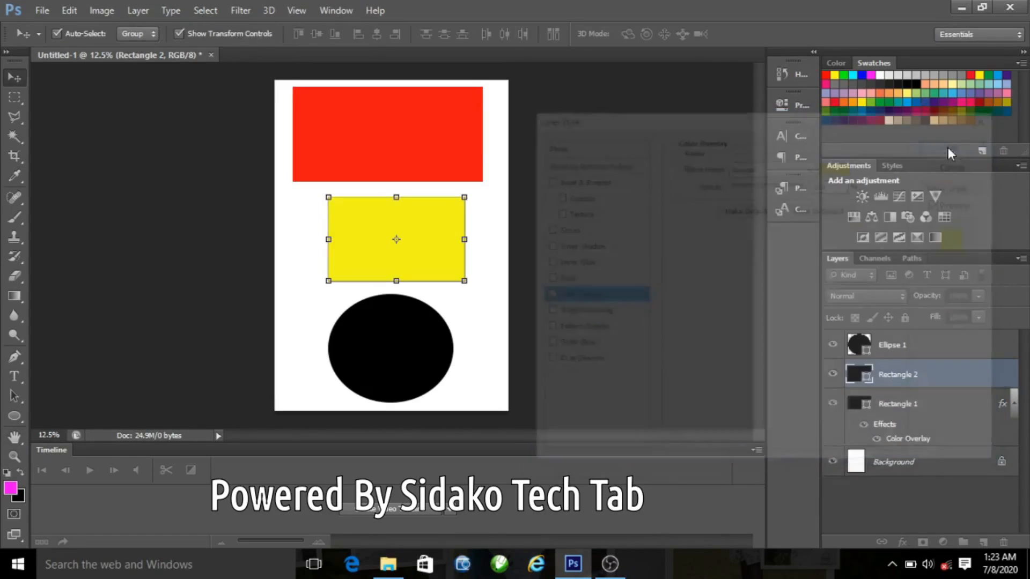
Step: Apply a Color Overlay layer style to the ellipse with a green colour of 16f610
{"action": "left_click", "coordinate": [896, 351]}
{"action": "left_click", "coordinate": [903, 542]}
{"action": "left_click", "coordinate": [917, 470]}
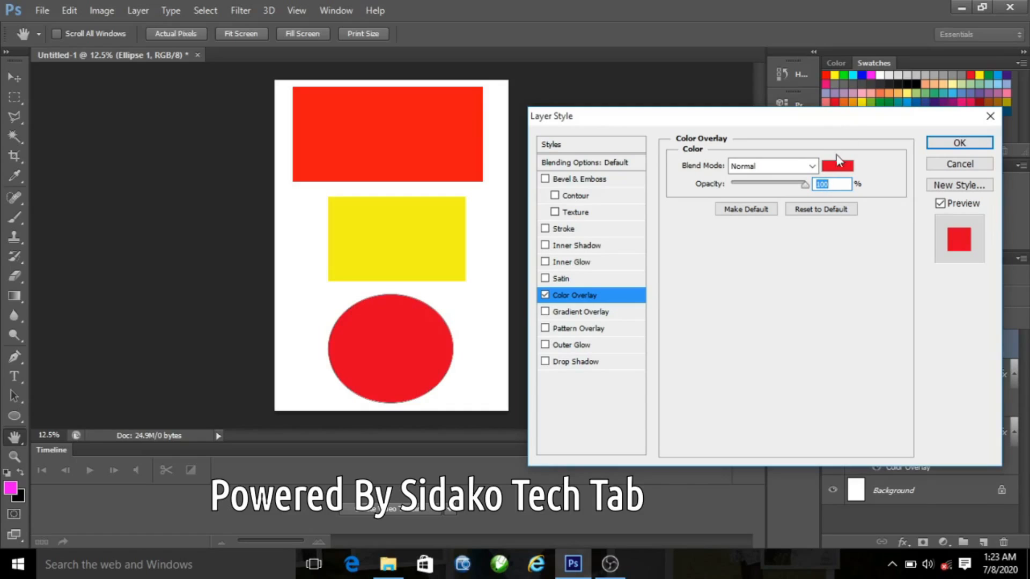
{"action": "left_click", "coordinate": [838, 166]}
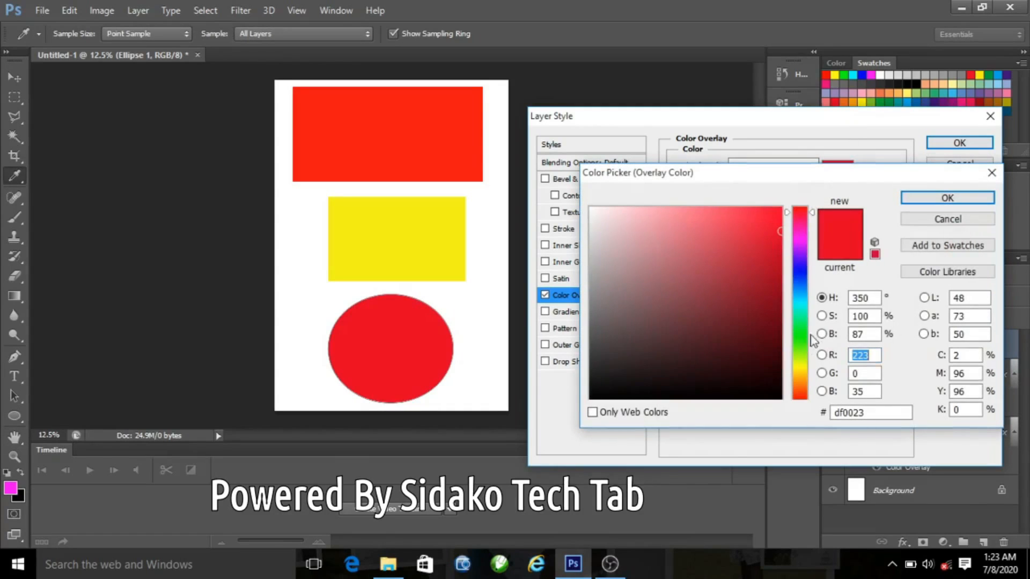
{"action": "left_click_drag", "start_coordinate": [800, 328], "coordinate": [799, 337]}
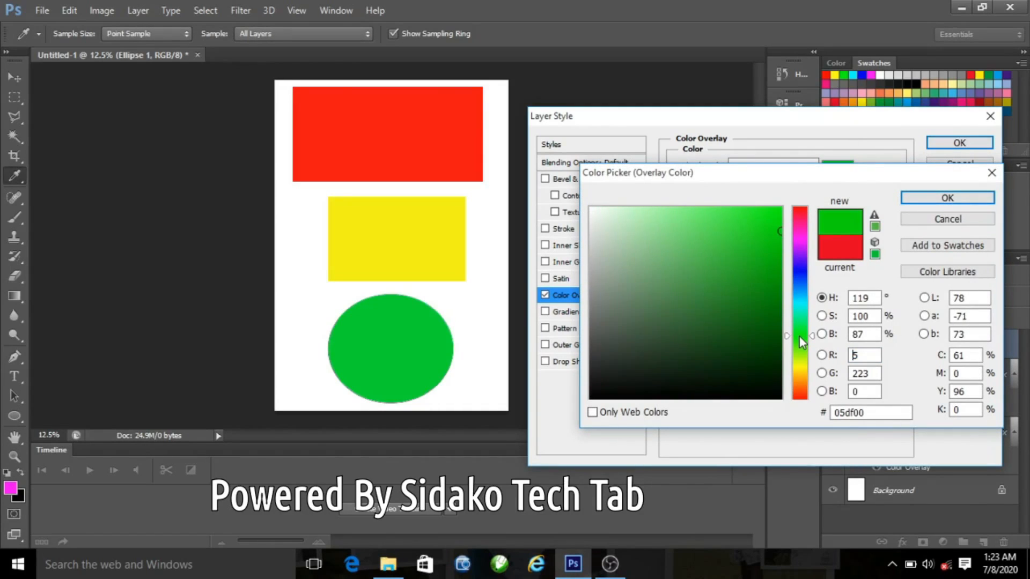
{"action": "left_click_drag", "start_coordinate": [767, 217], "coordinate": [772, 216]}
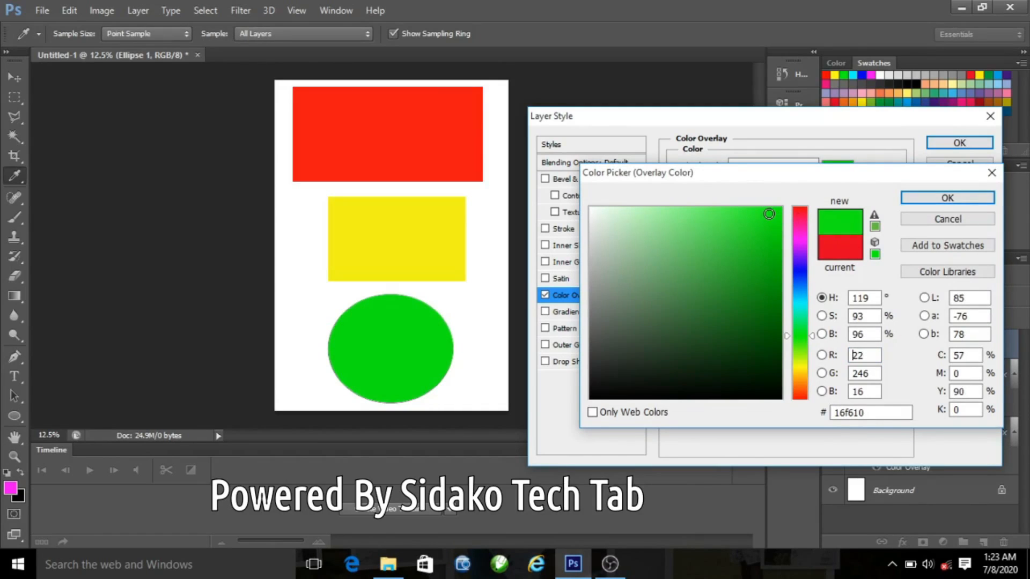
{"action": "left_click", "coordinate": [947, 198]}
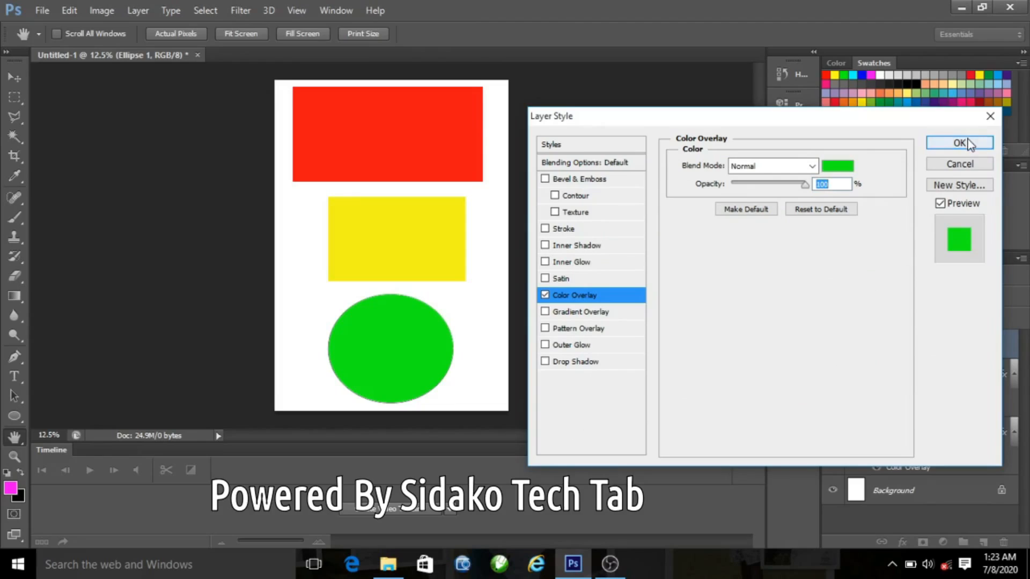
{"action": "left_click", "coordinate": [960, 142]}
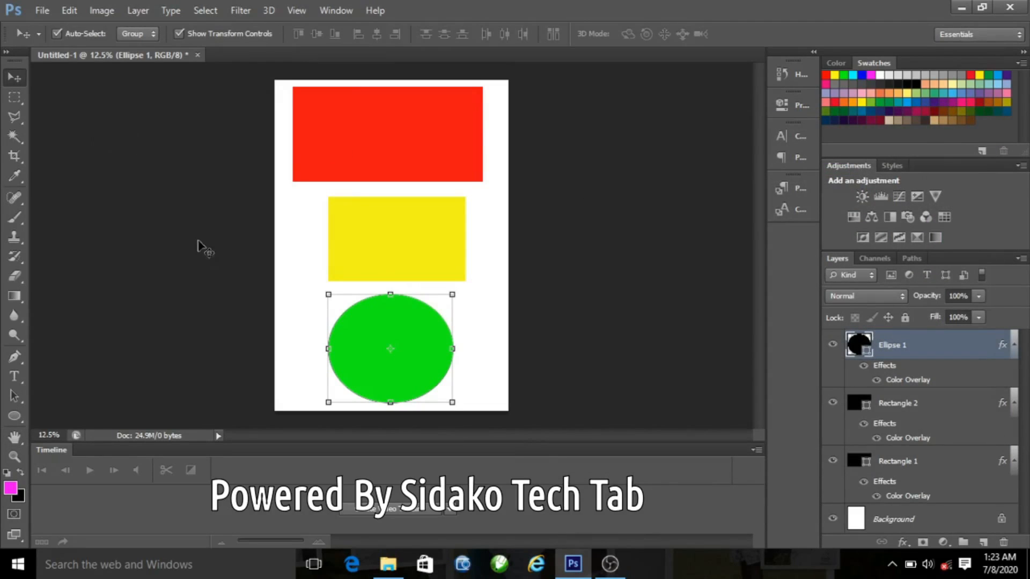
Step: Nudge the yellow rectangle and the green ellipse slightly upward, then deselect the shapes
{"action": "left_click", "coordinate": [310, 240]}
{"action": "left_click_drag", "start_coordinate": [348, 241], "coordinate": [358, 241]}
{"action": "left_click_drag", "start_coordinate": [359, 332], "coordinate": [360, 325]}
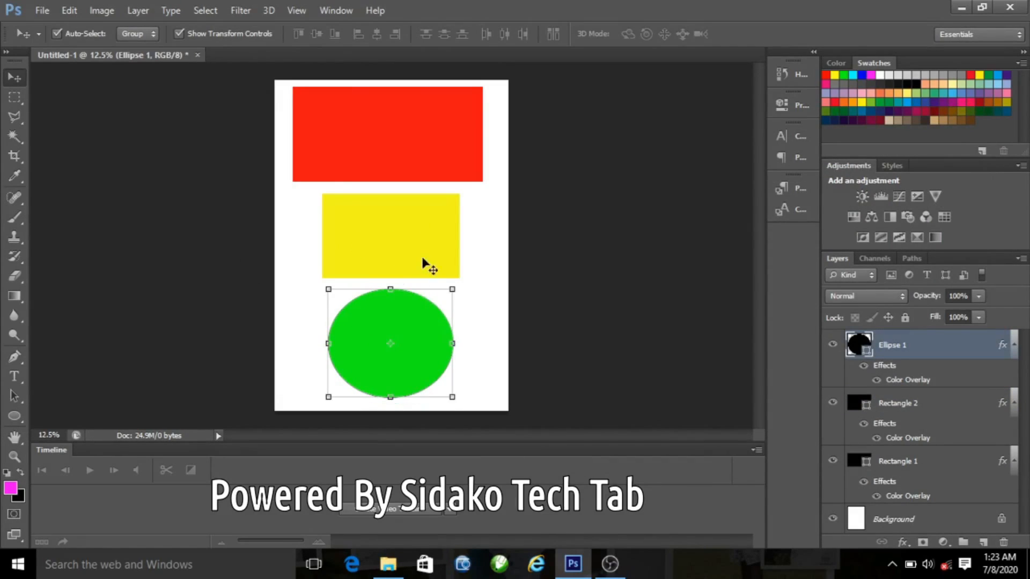
{"action": "left_click", "coordinate": [607, 250]}
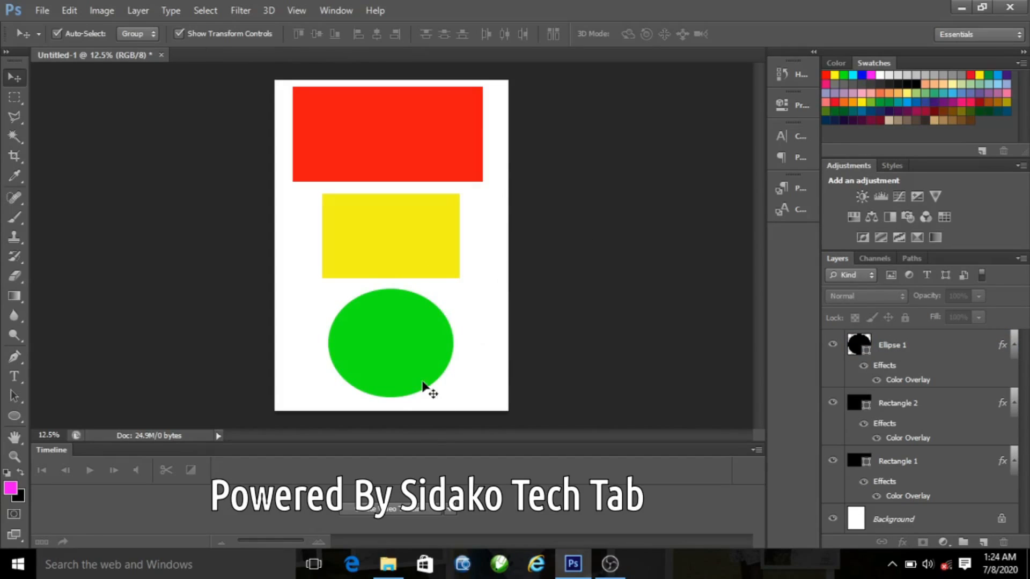
{"action": "key", "text": "ctrl+plus"}
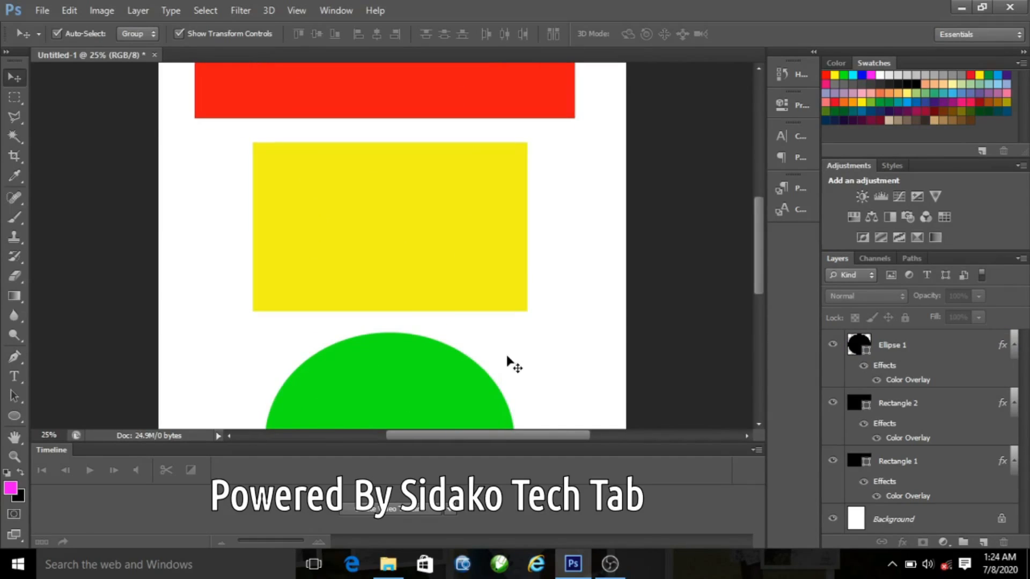
{"action": "key", "text": "ctrl+minus"}
{"action": "key", "text": "ctrl+minus"}
{"action": "key", "text": "ctrl+minus"}
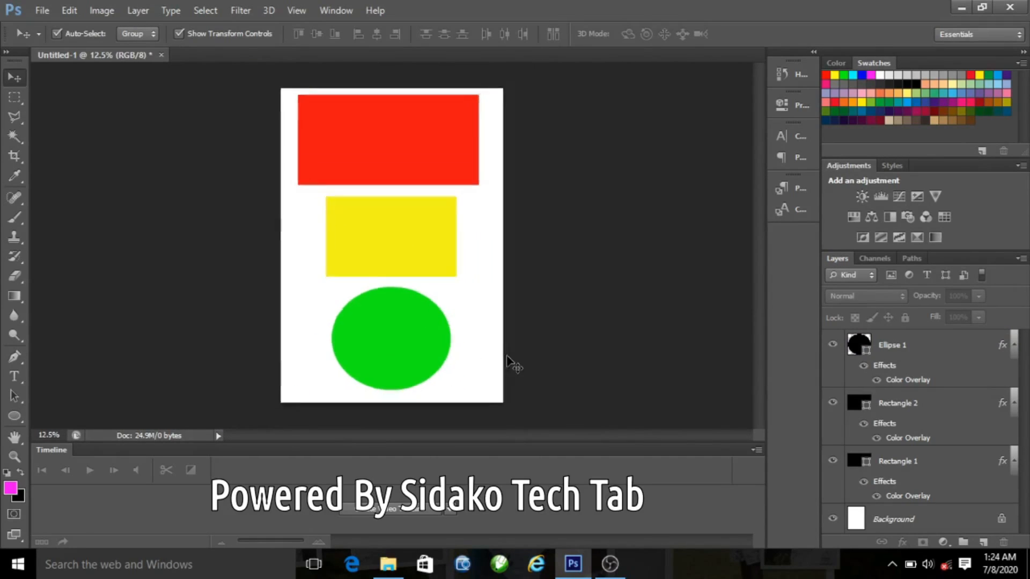
{"action": "key", "text": "ctrl+plus"}
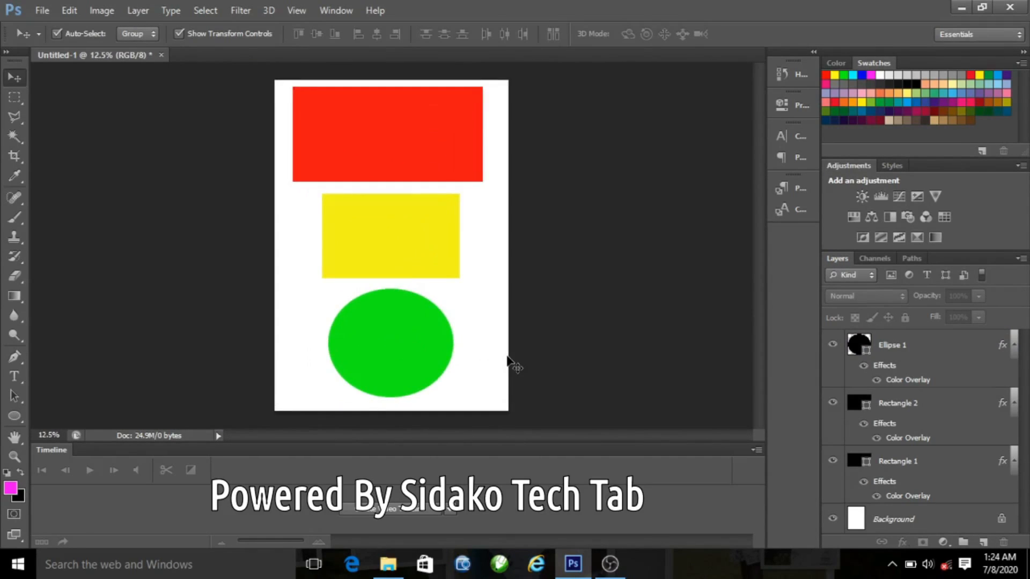
{"action": "key", "text": "ctrl+minus"}
{"action": "key", "text": "ctrl+plus"}
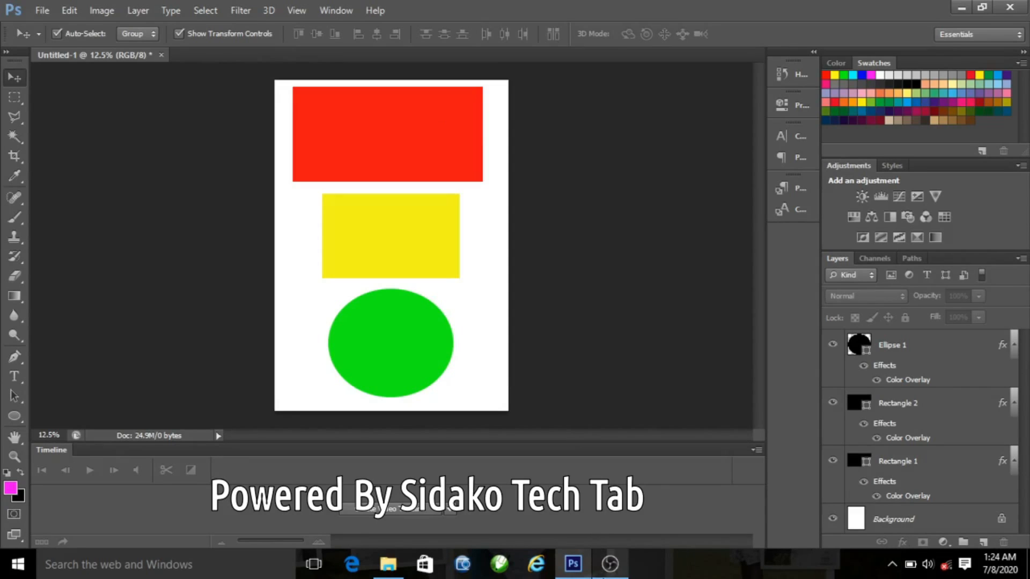
{"action": "left_click", "coordinate": [890, 560]}
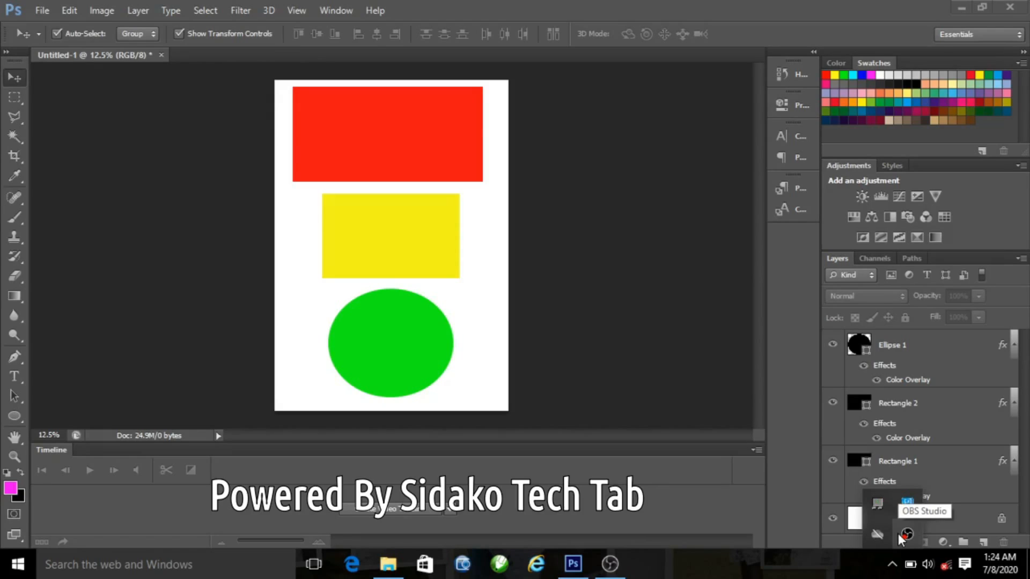